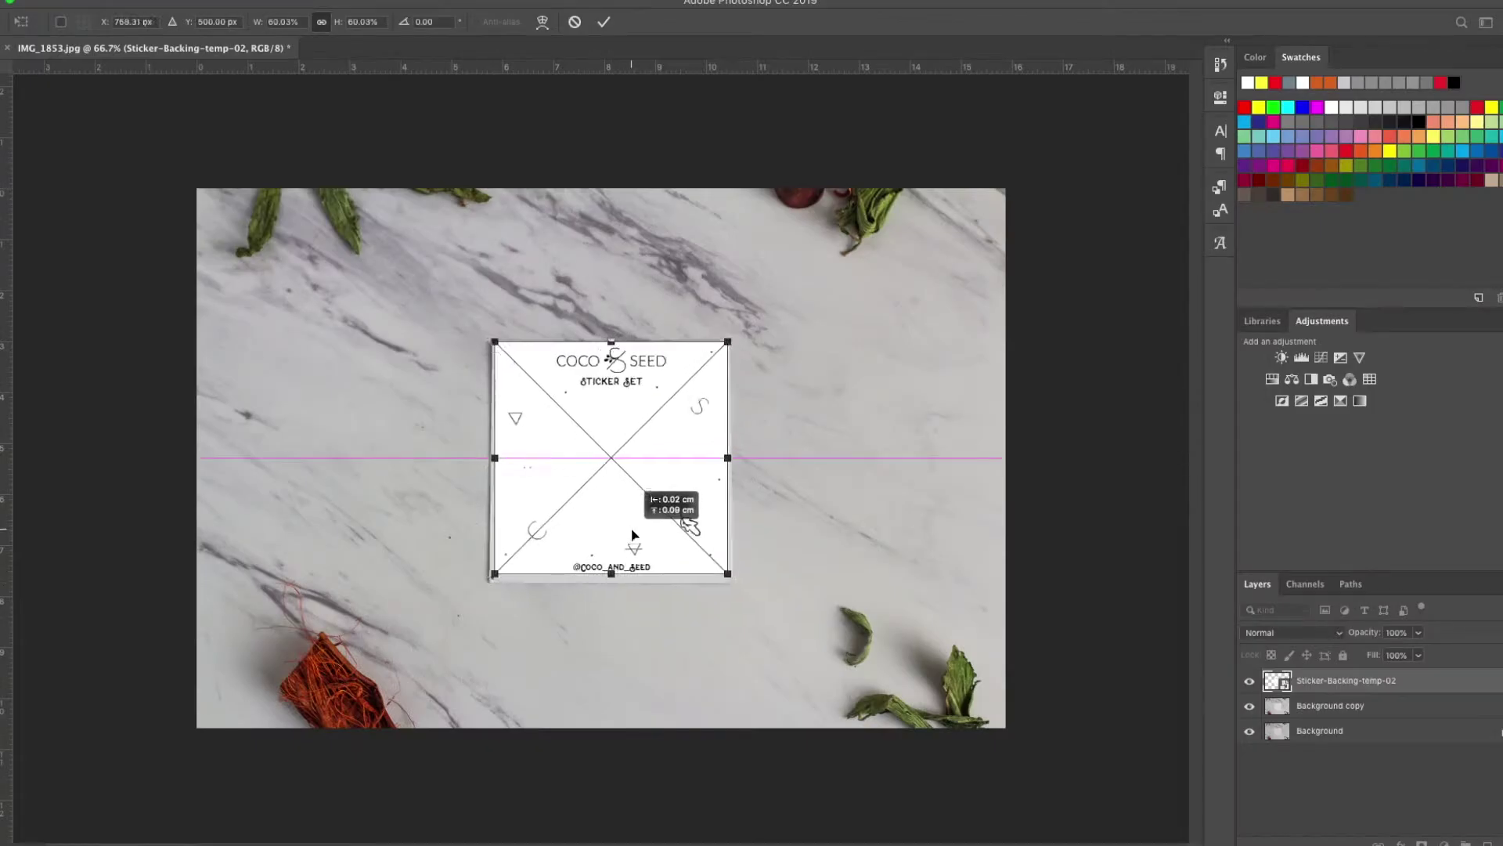
Commit the backing, then place Rosemary_Stickers 2.png scaled down inside the sticker-set backing
key("Return")
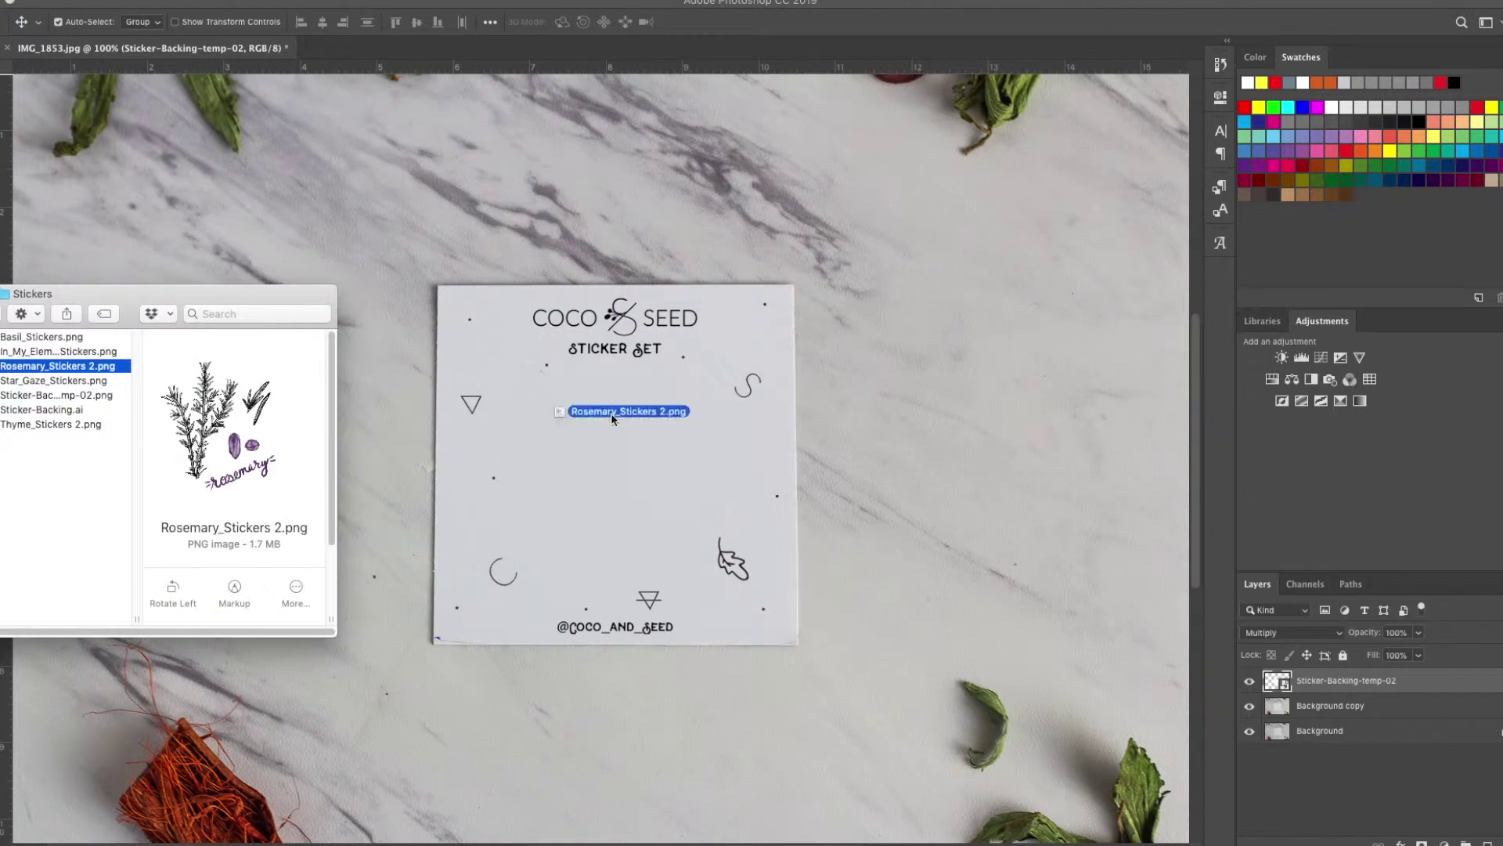
left_click_drag(611, 412, 610, 412)
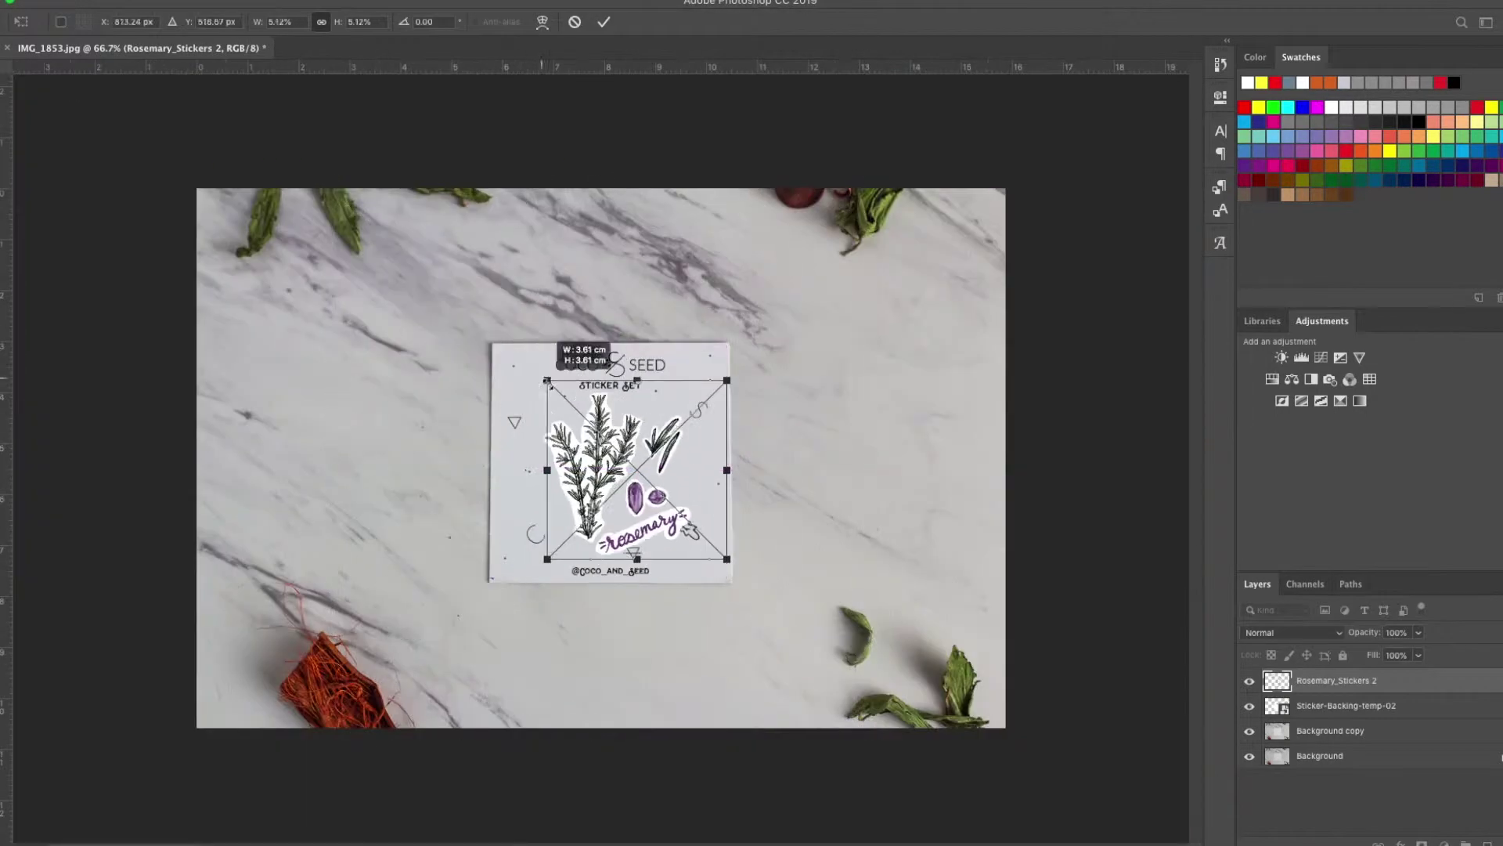
key("Return")
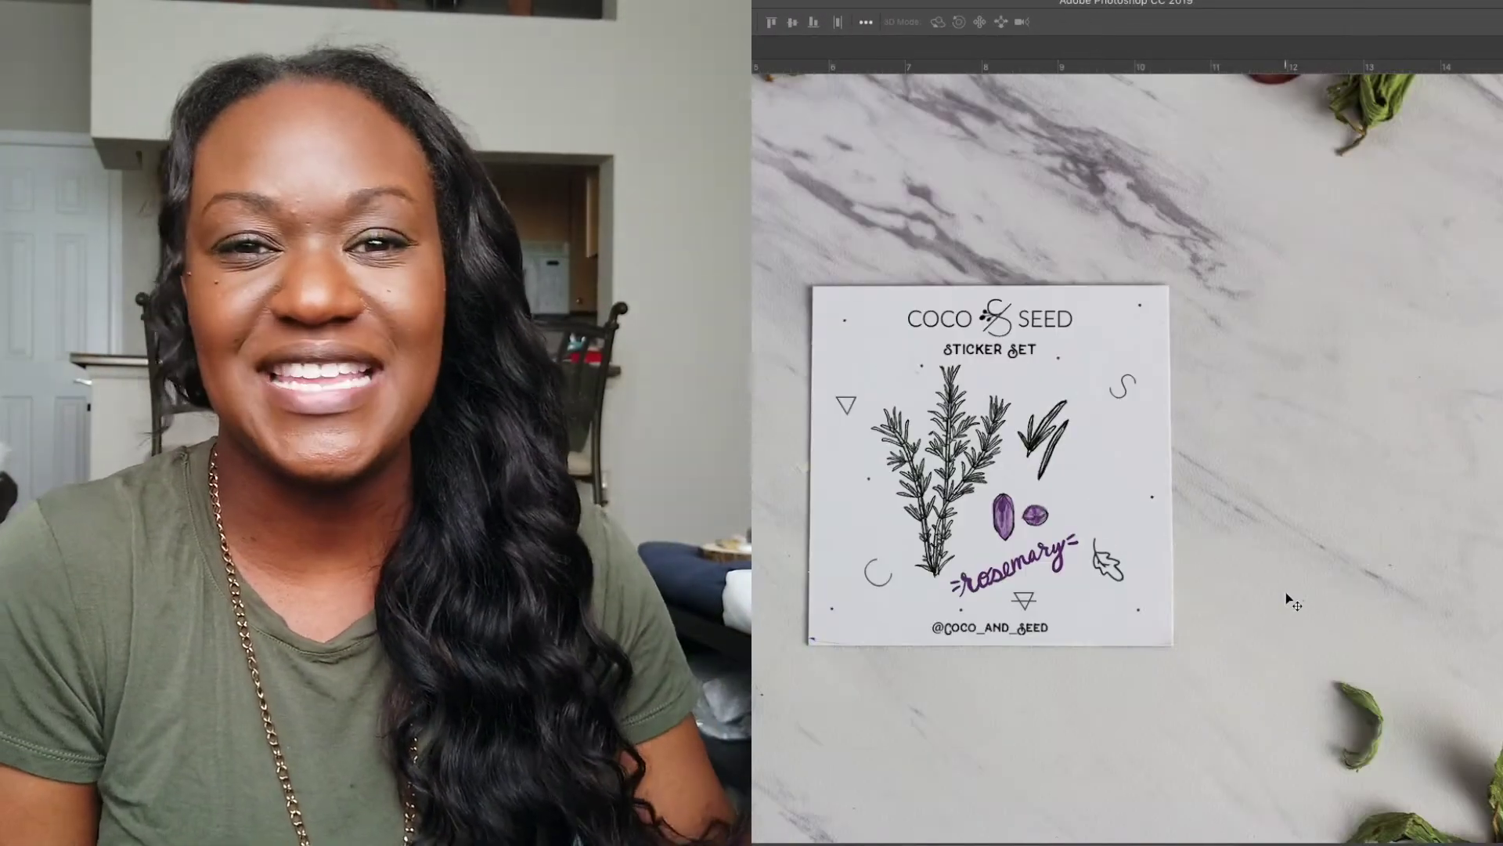
scroll(1293, 600, "down", 3)
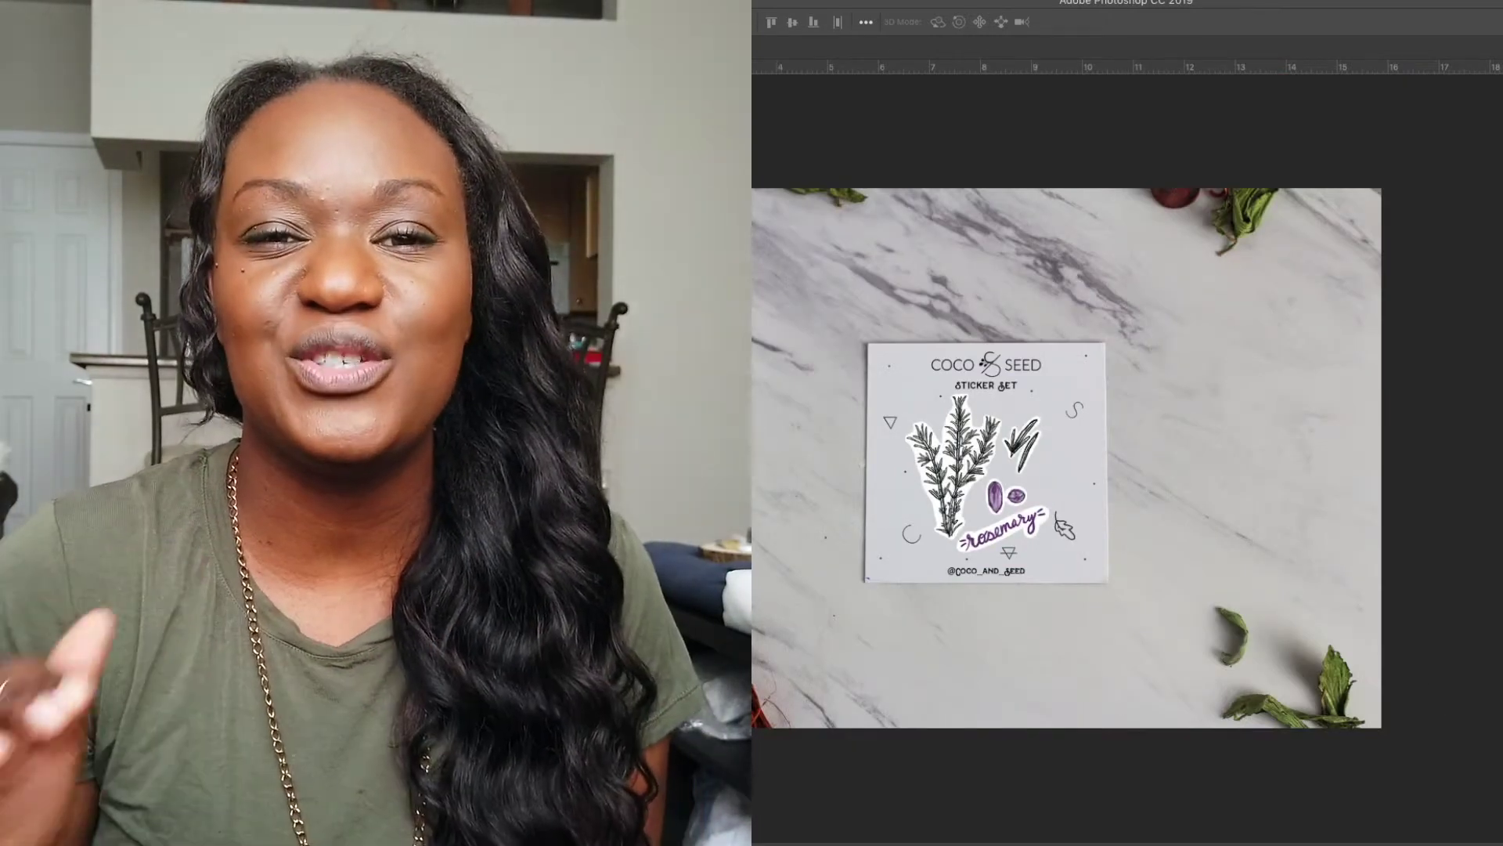
scroll(1291, 601, "up", 3)
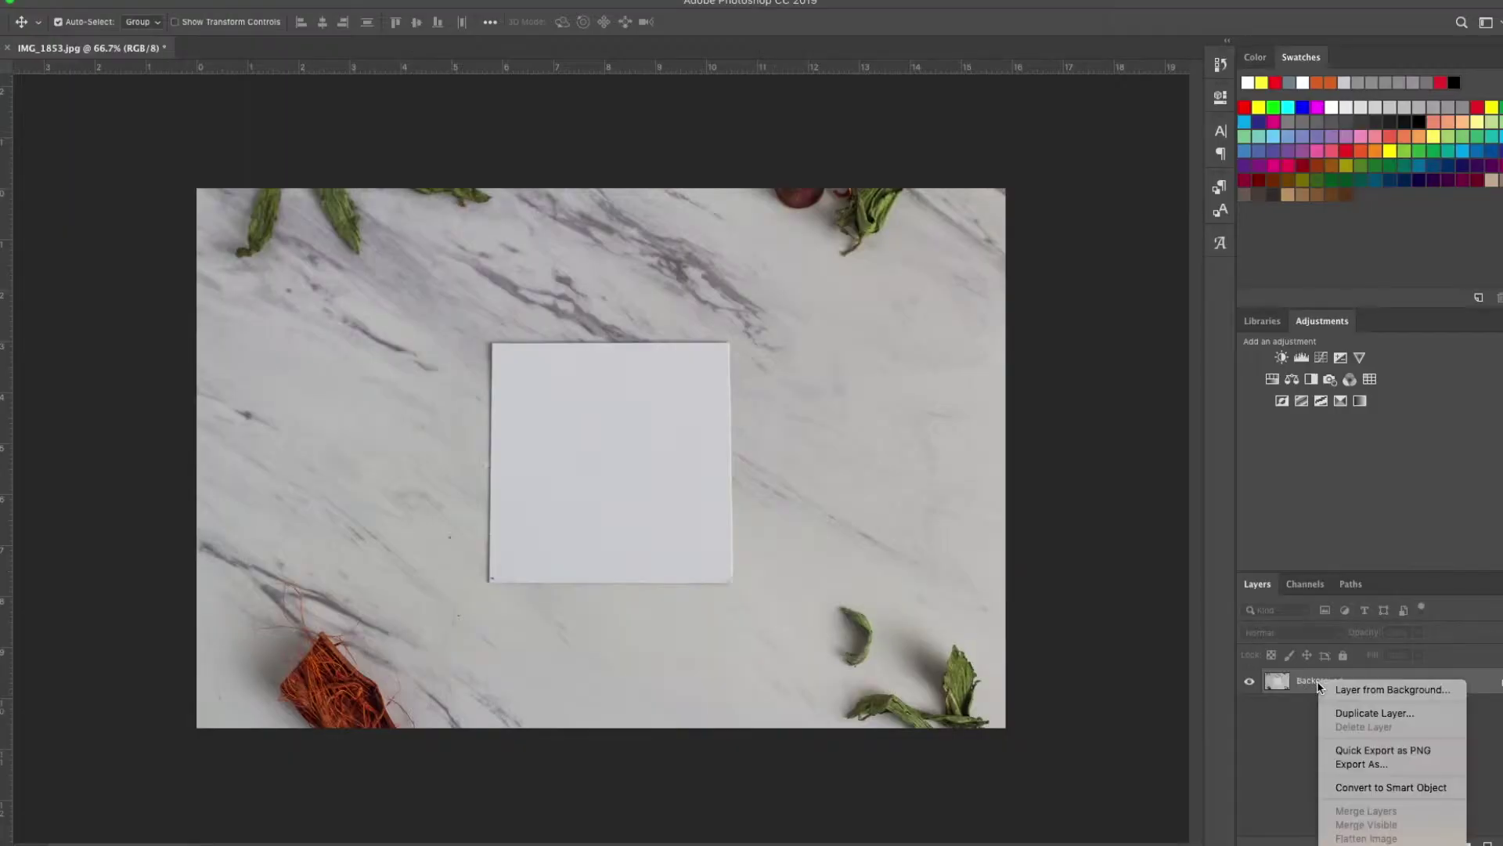
Duplicate the marble photo's Background layer as a Background copy layer
left_click(1372, 712)
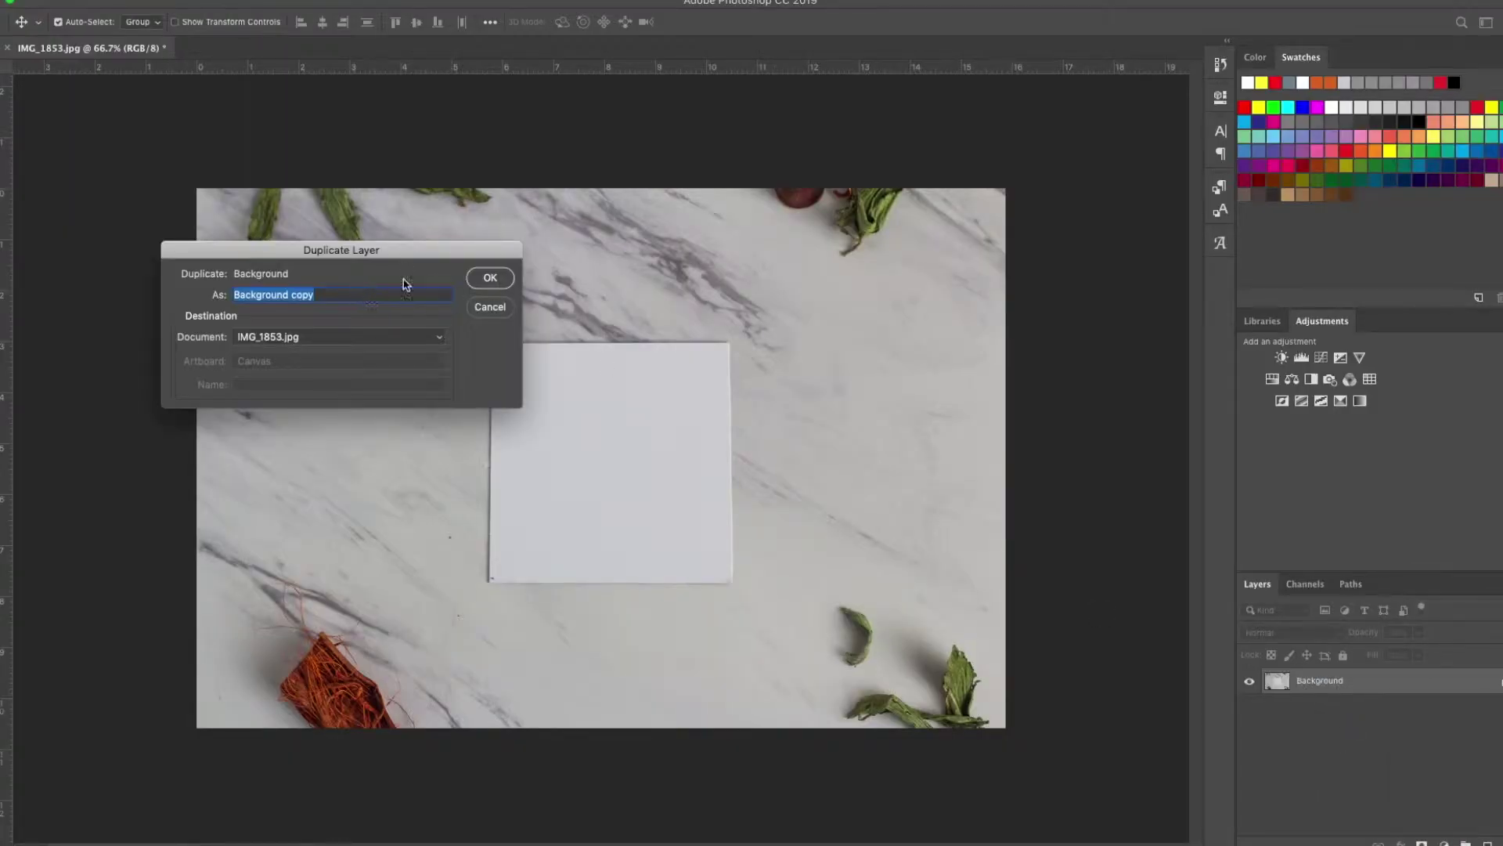
left_click(486, 278)
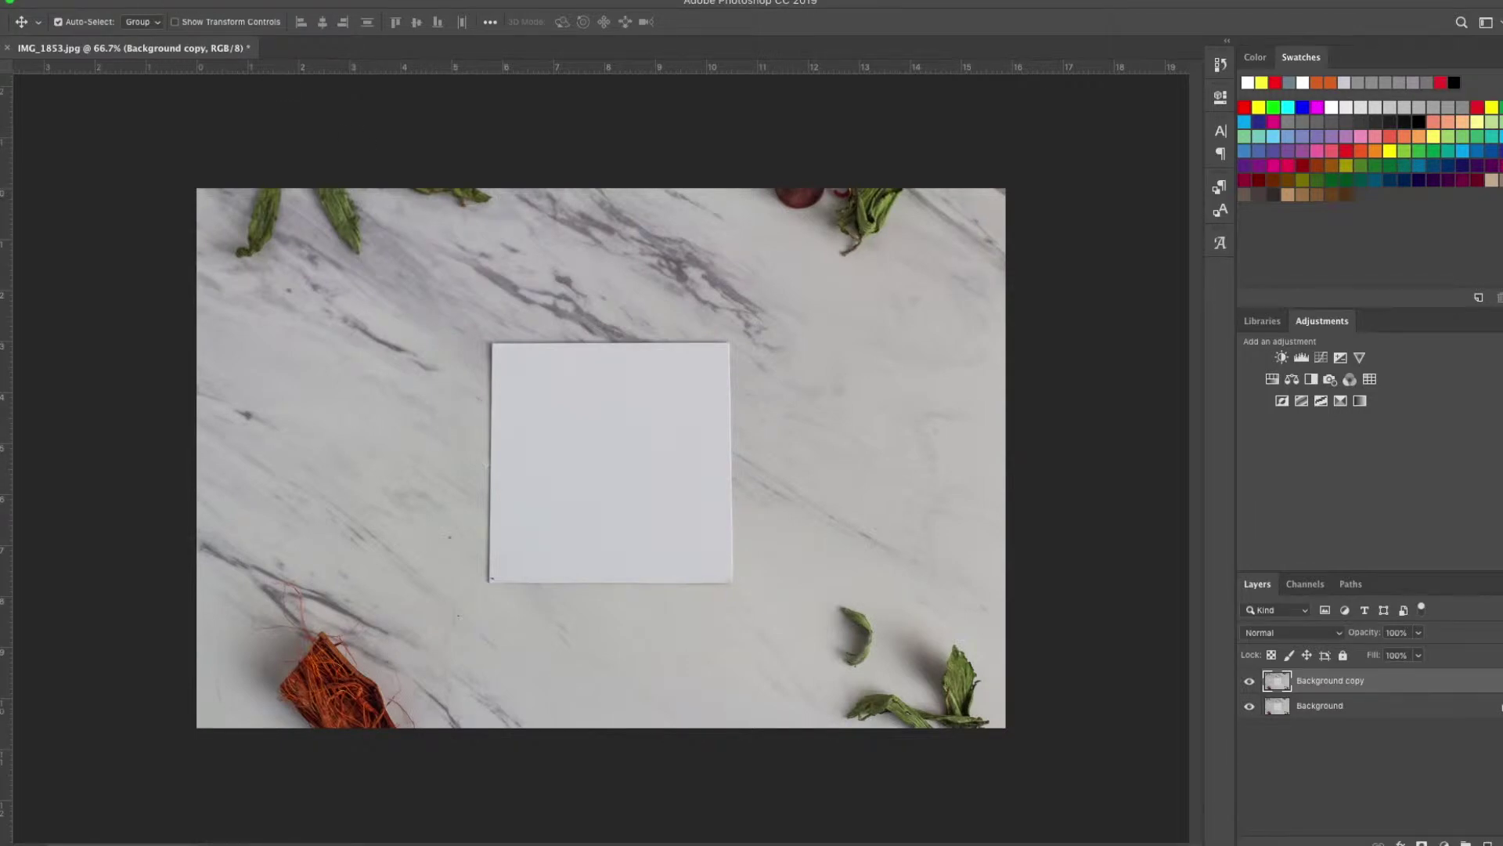
left_click(12, 3)
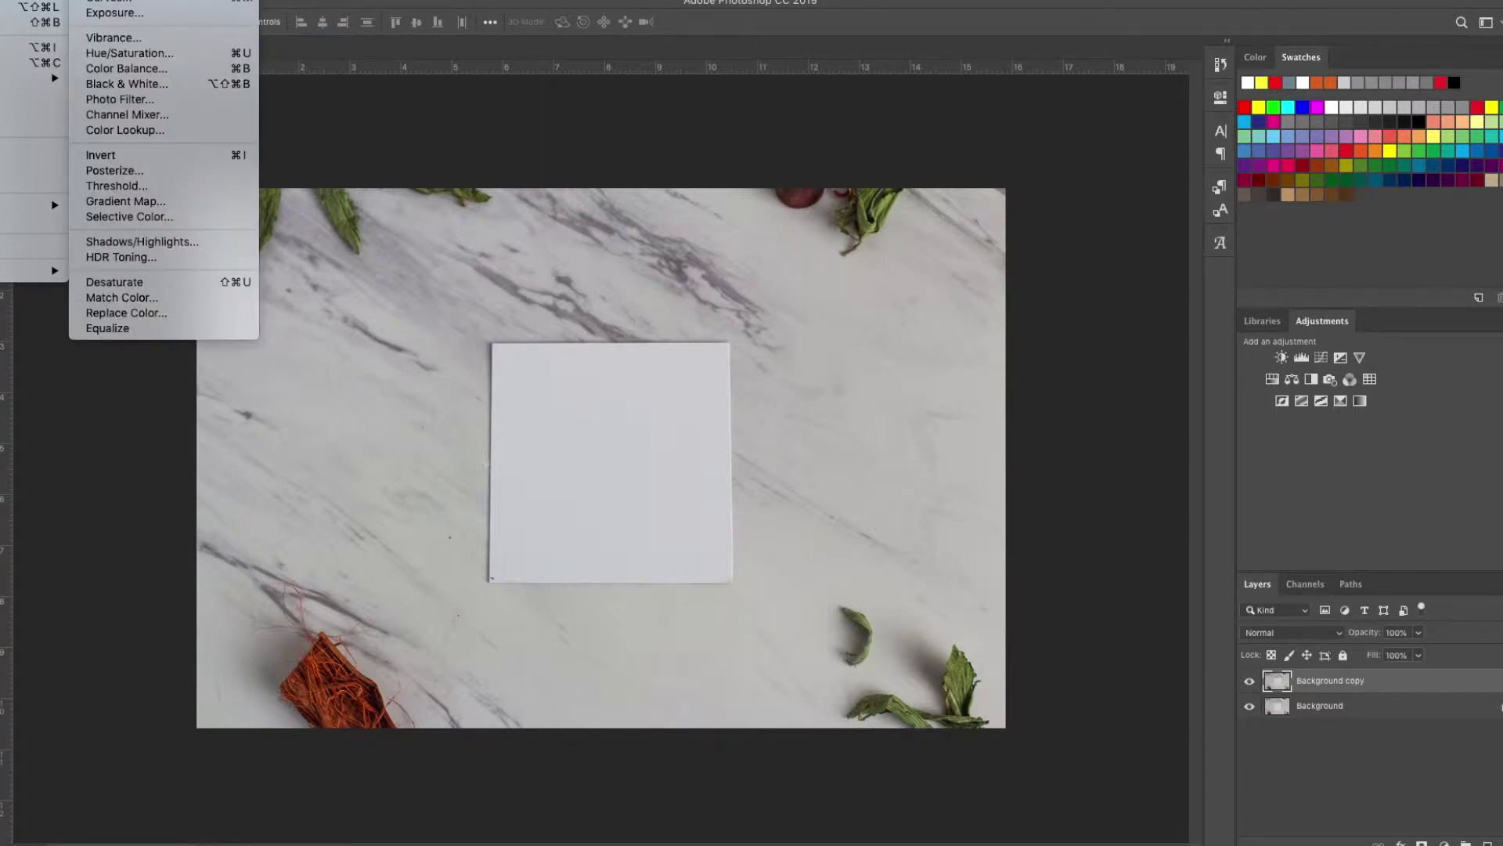
Brighten the Background copy with a Curves adjustment, comparing before and after with Preview
left_click(115, 3)
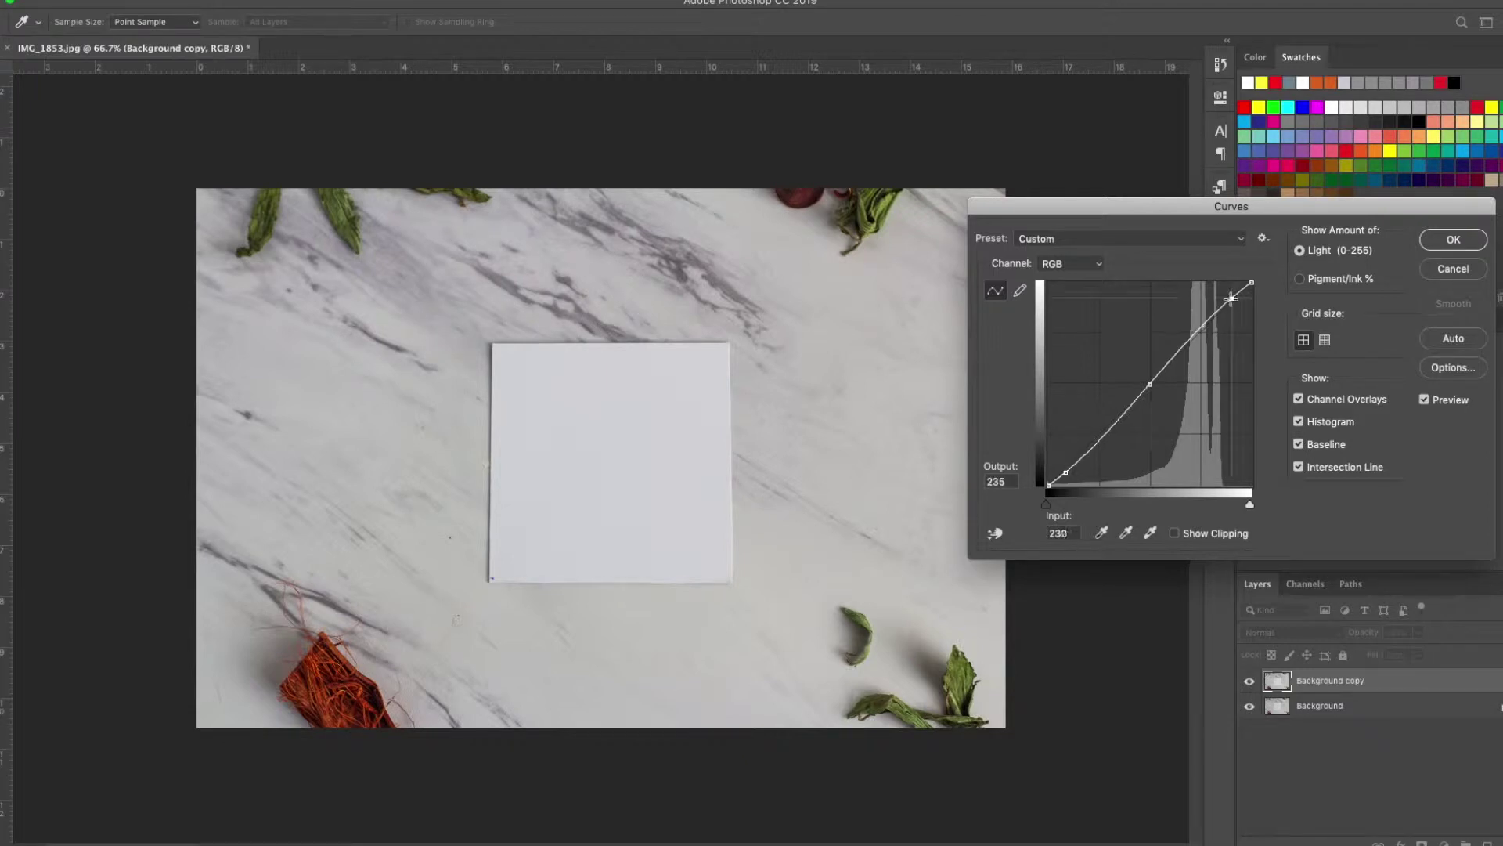
left_click(1425, 401)
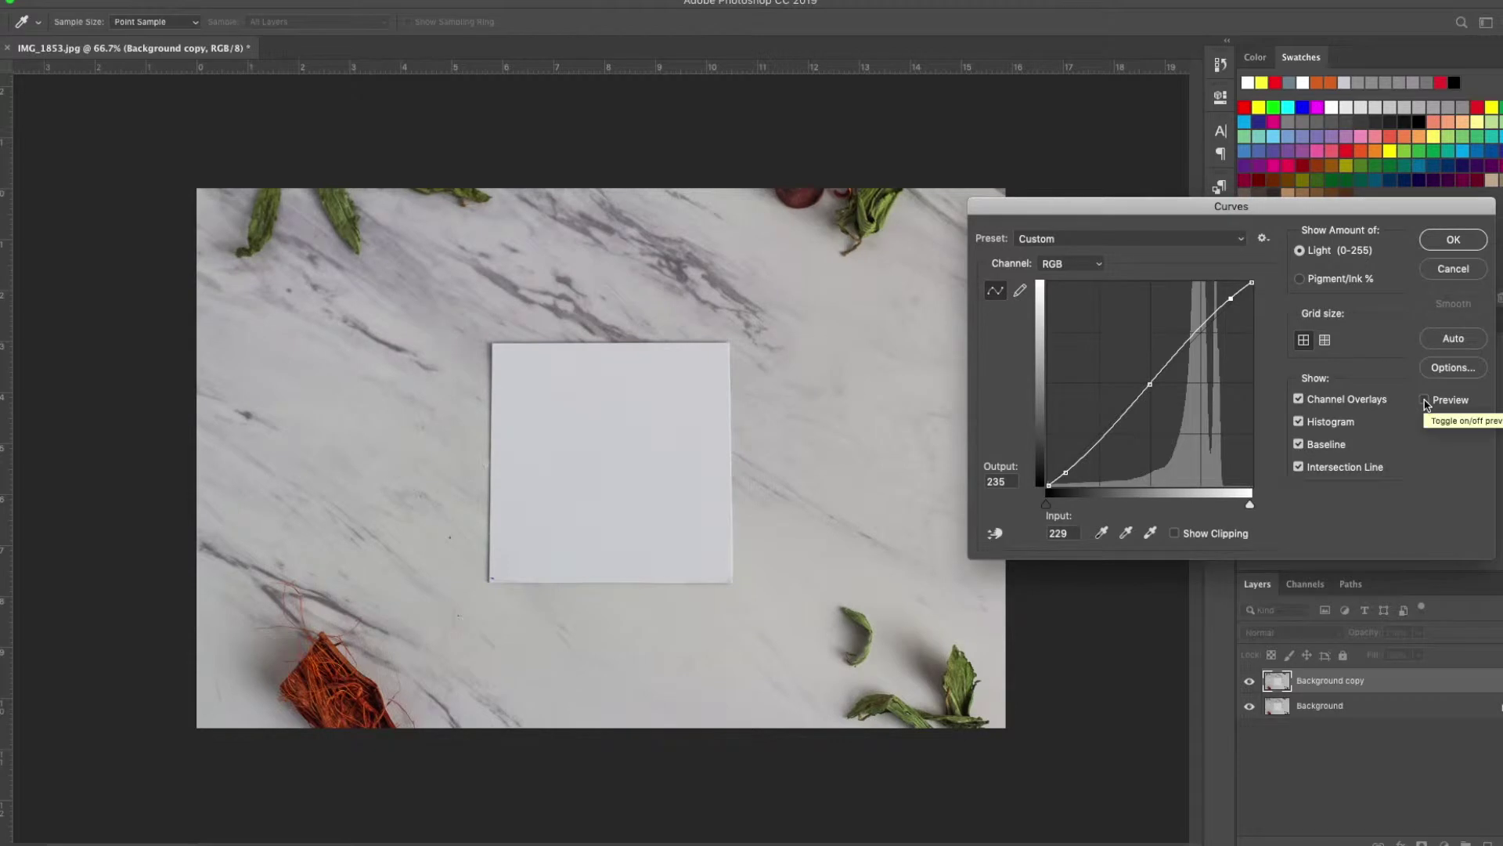
left_click(1425, 400)
left_click(1424, 400)
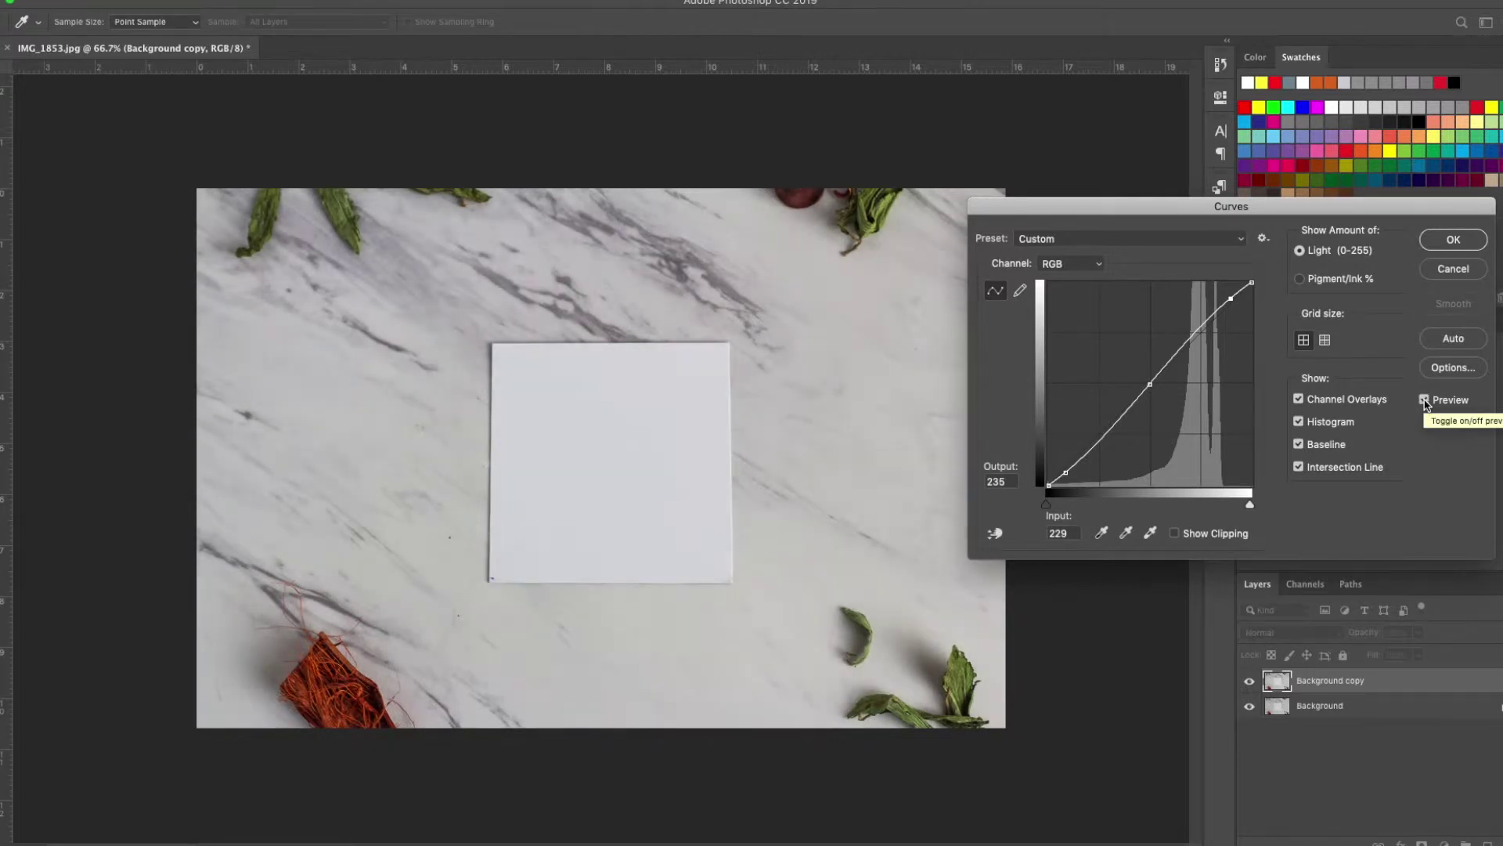
left_click(1450, 241)
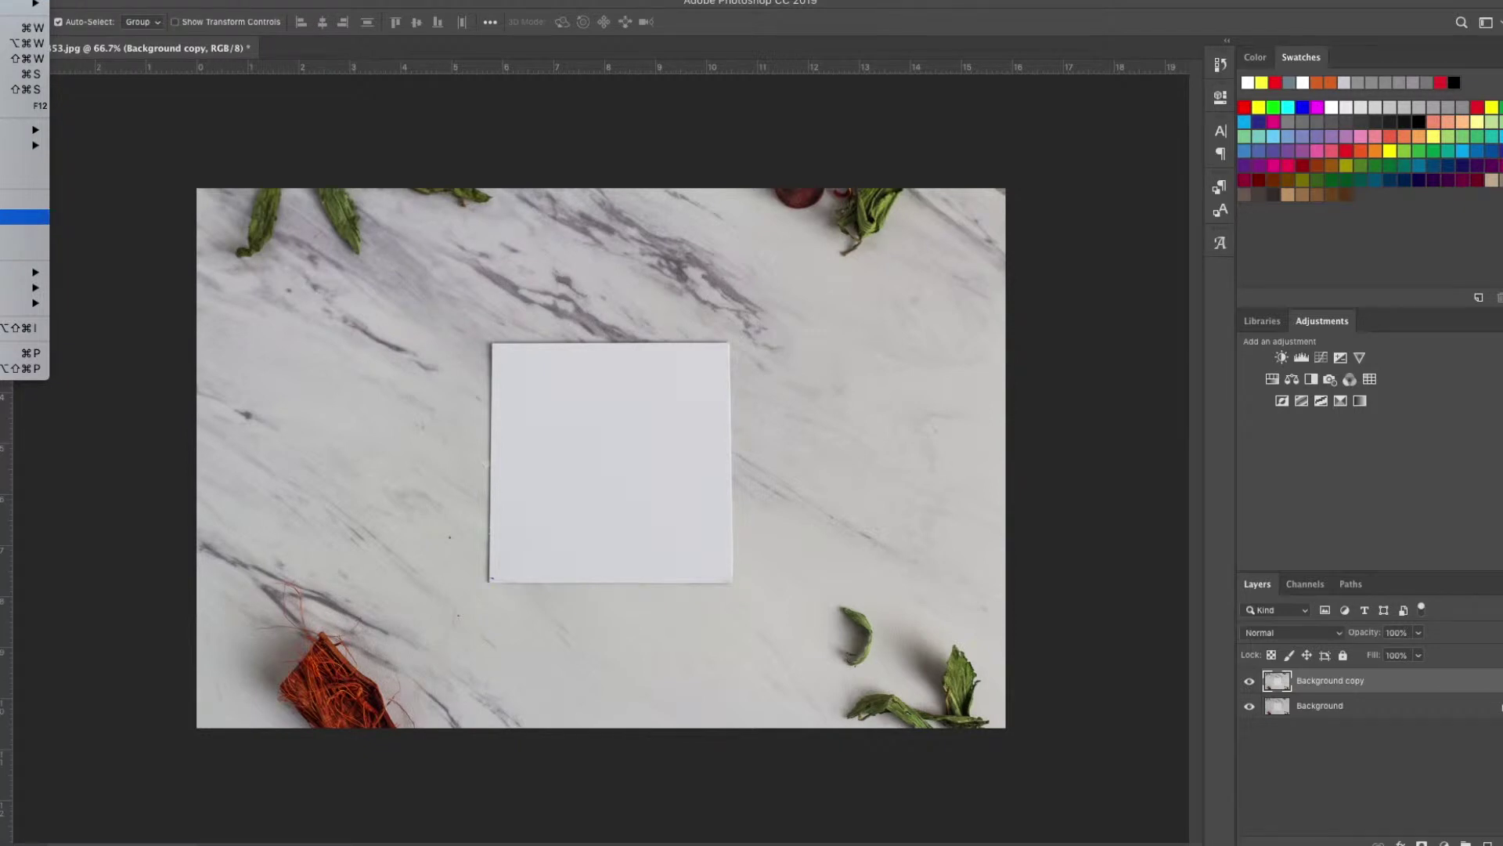
Place Sticker-Backing-temp-02.png from Finder onto the marble photo
left_click(64, 215)
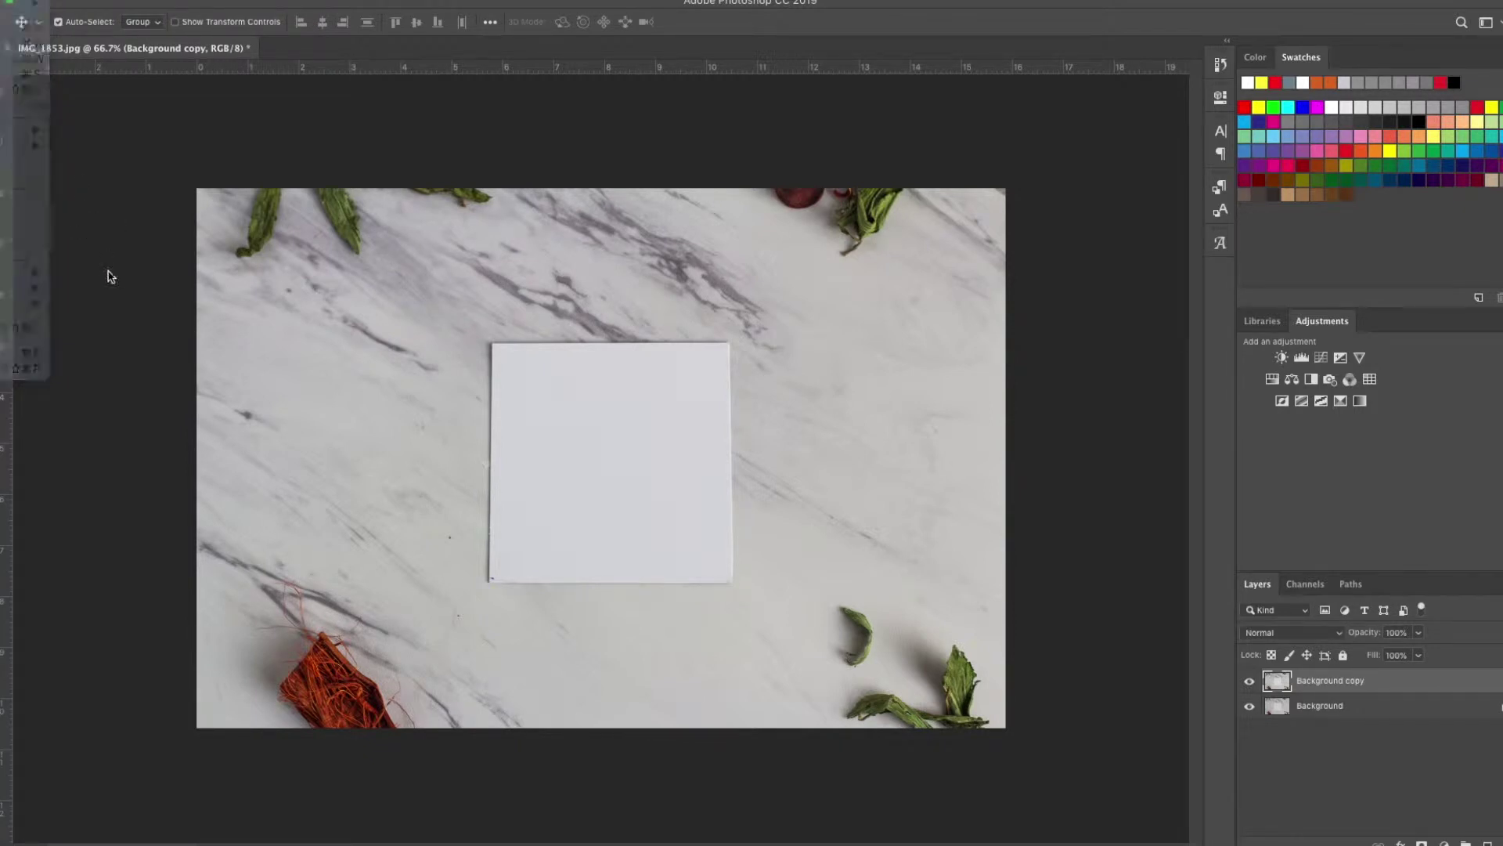
left_click_drag(117, 302, 124, 294)
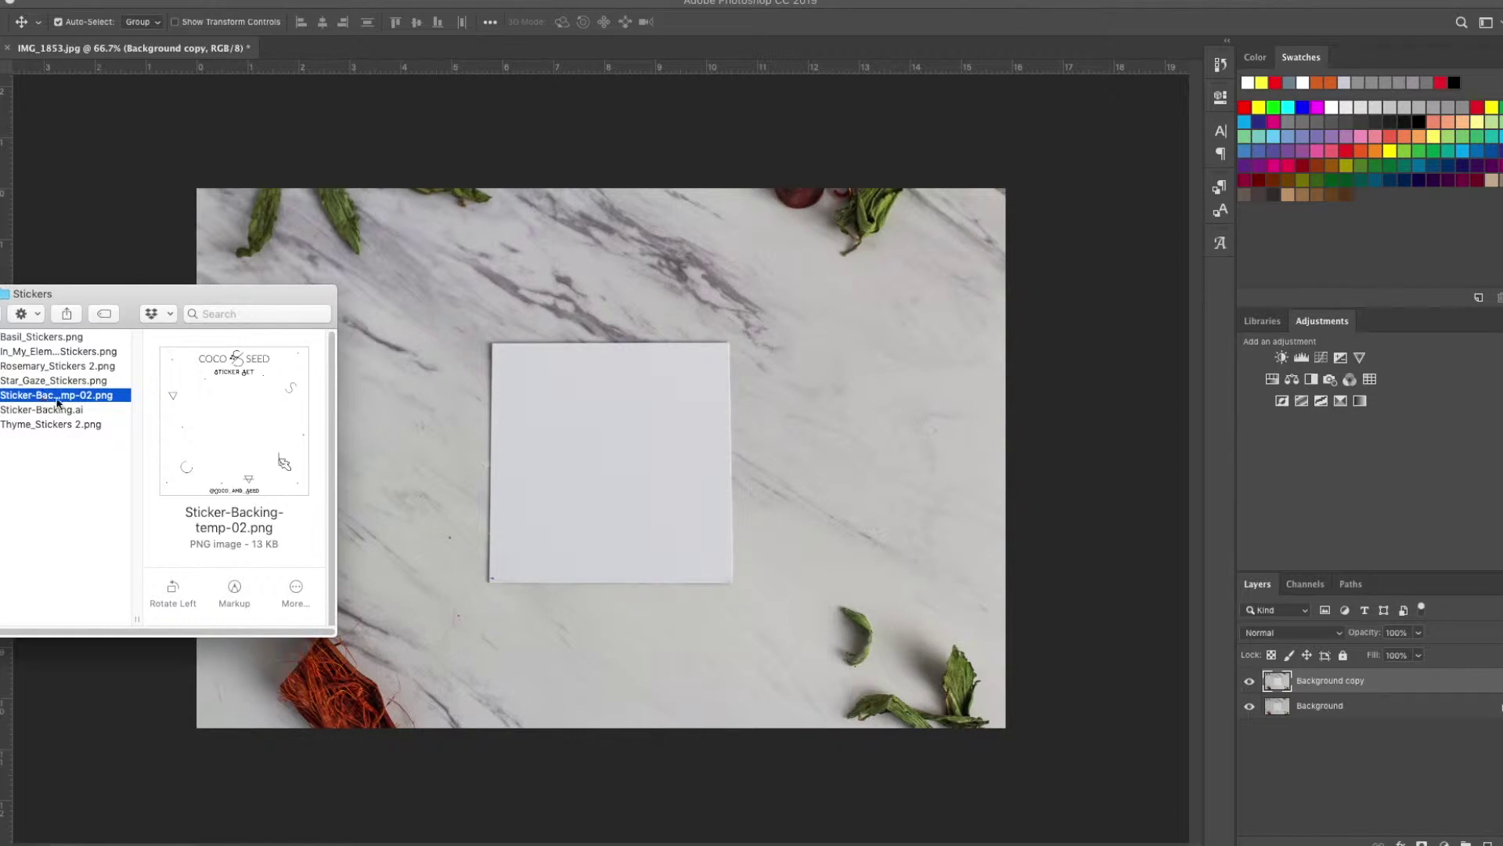
left_click_drag(58, 401, 309, 401)
mouse_move(162, 402)
left_mouse_down()
mouse_move(635, 412)
mouse_move(646, 426)
left_mouse_up()
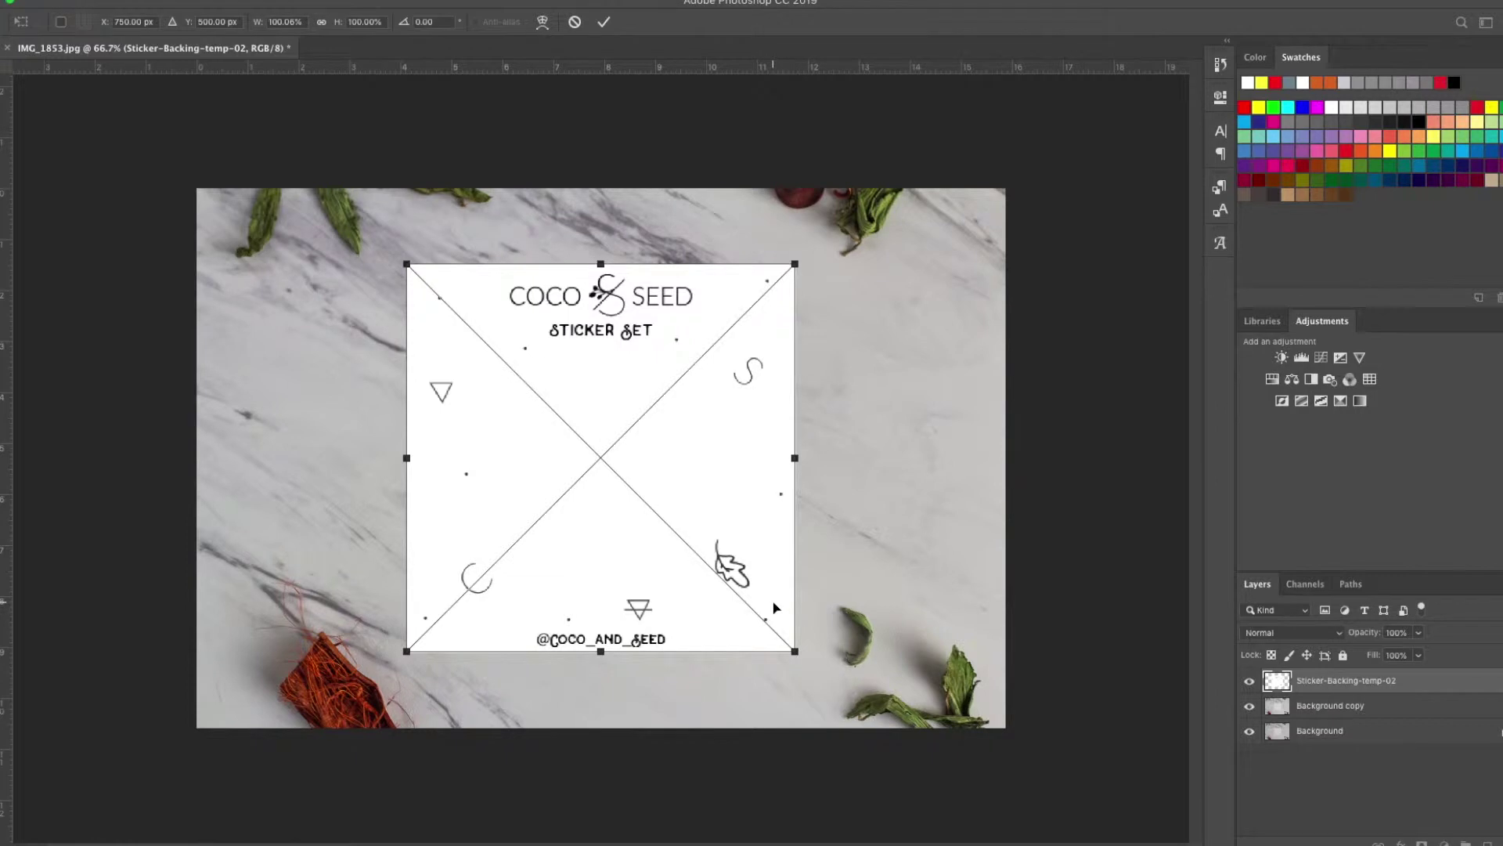
key("Return")
Scale the backing artwork to about 60% and align it over the blank card
left_click_drag(558, 481, 601, 489)
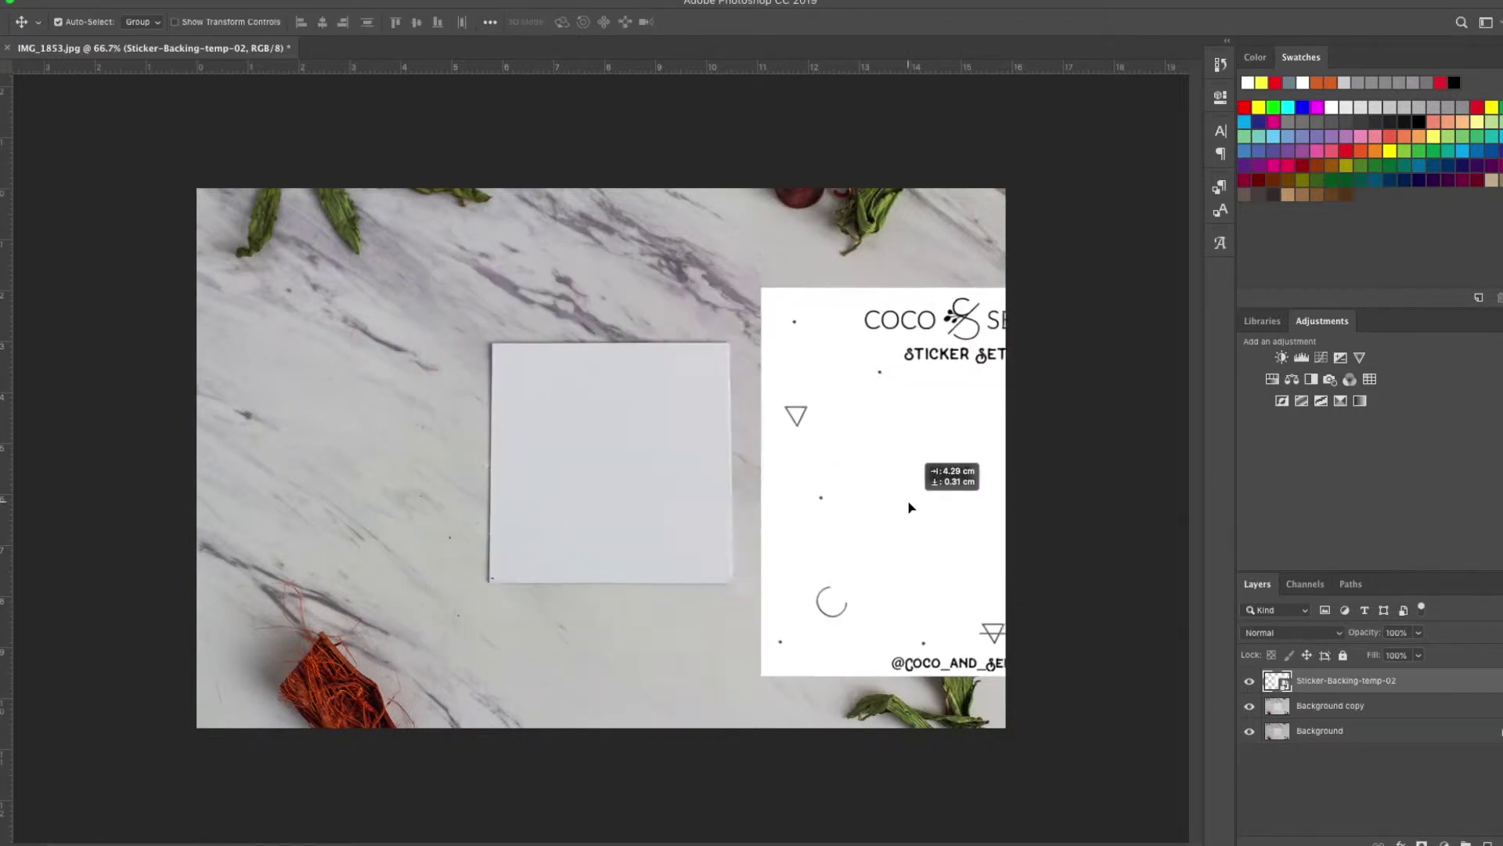
key("ctrl+t")
mouse_move(836, 658)
left_mouse_down()
mouse_move(710, 560)
mouse_move(726, 577)
left_mouse_up()
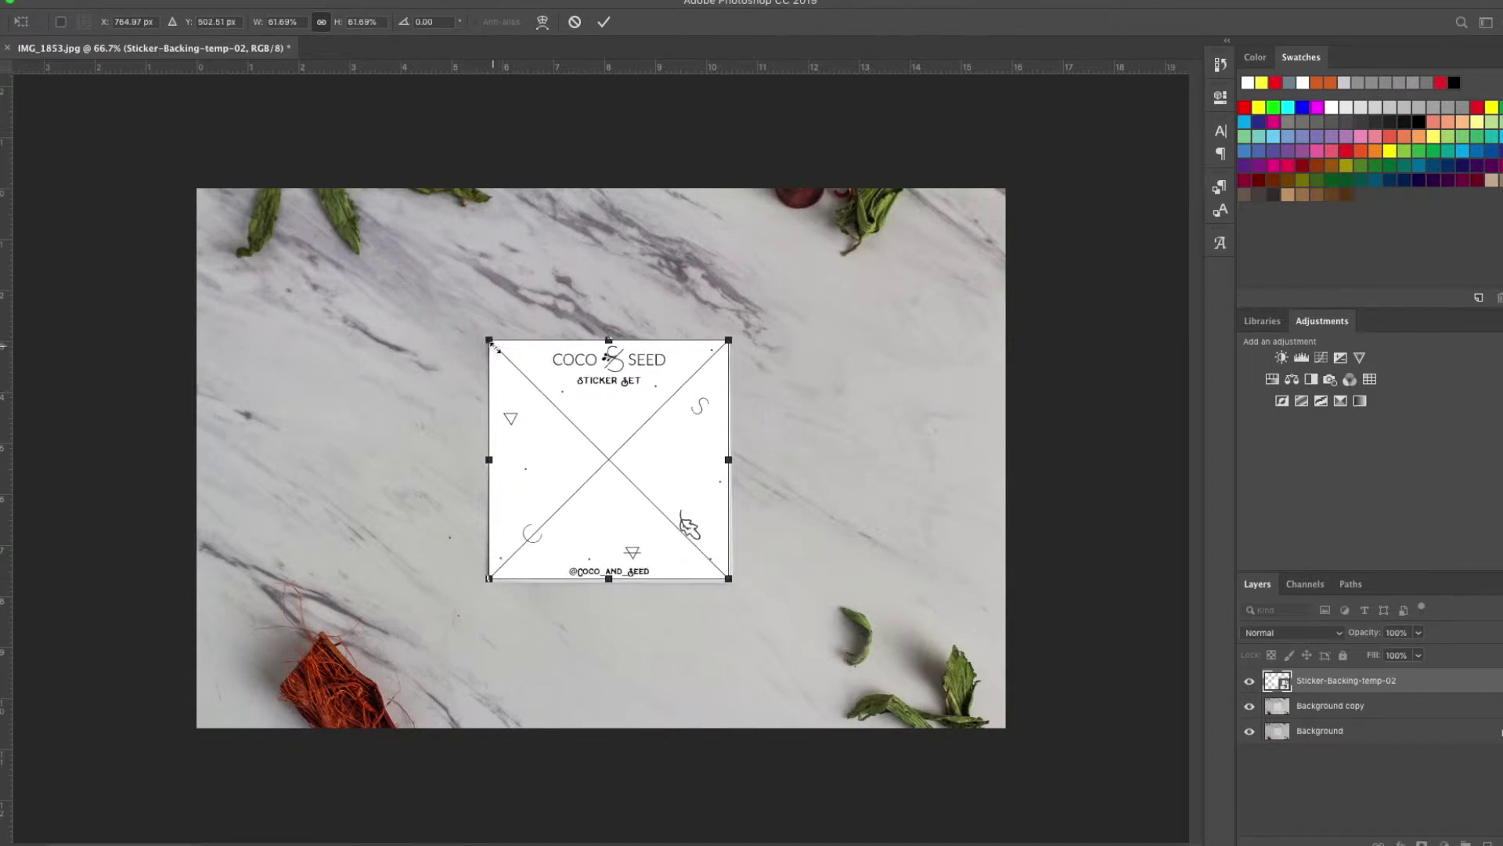
left_click_drag(491, 343, 495, 346)
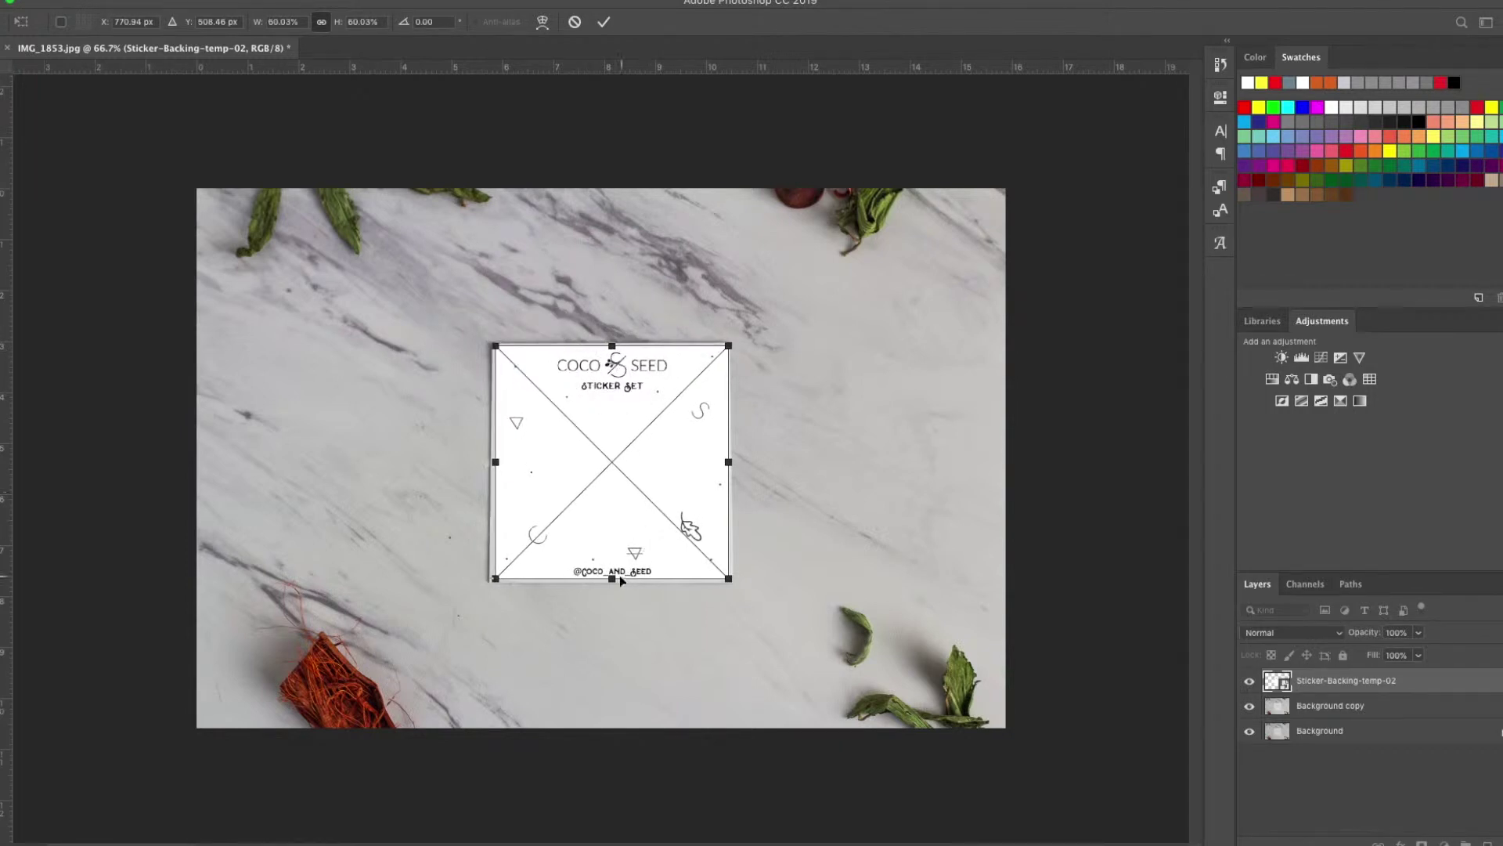
left_click_drag(634, 534, 634, 539)
key("Down")
key("Down")
key("Down")
key("Left")
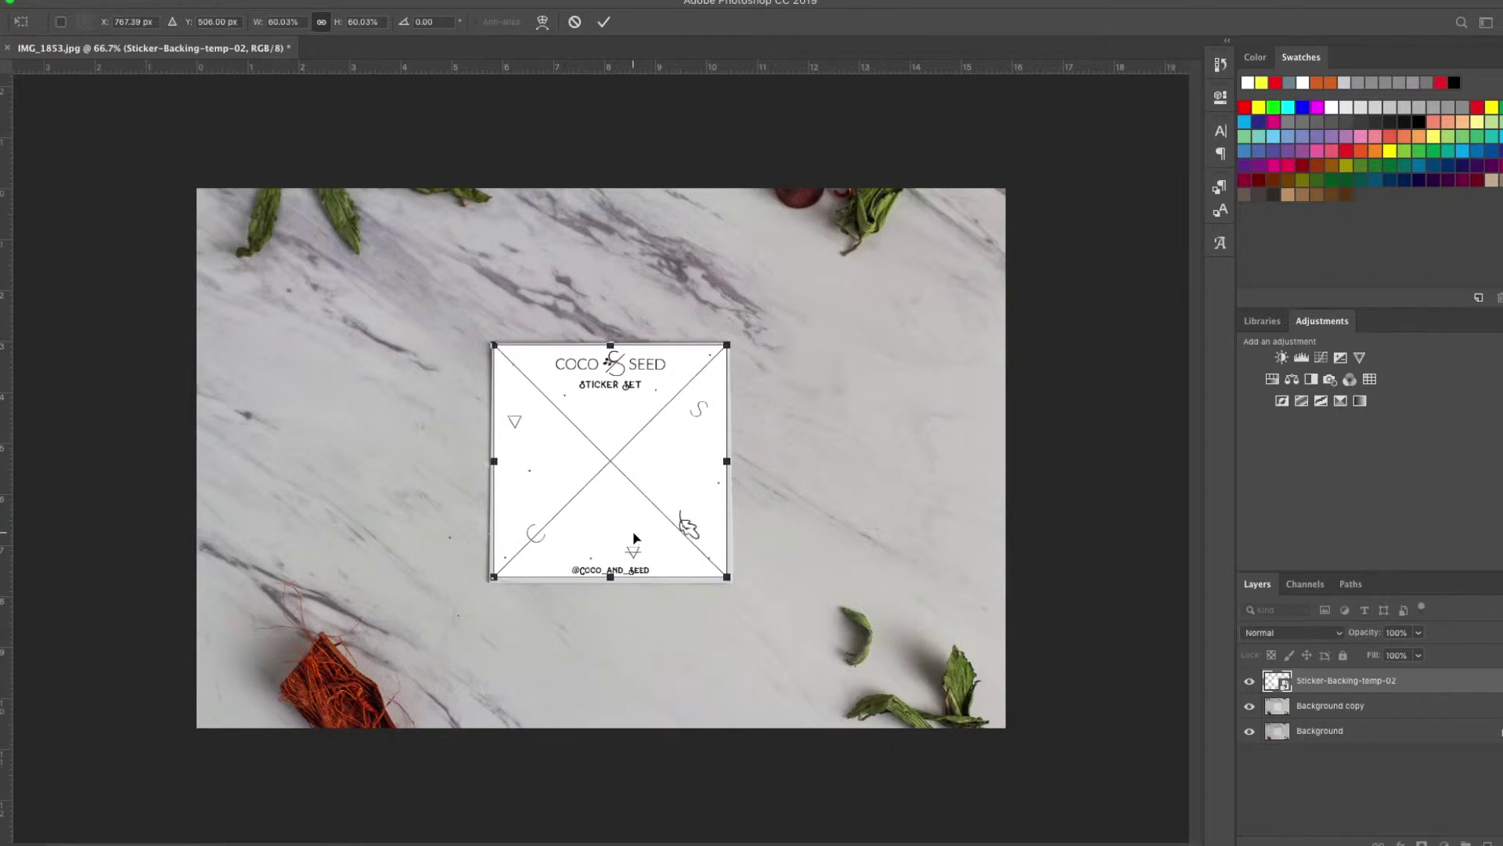
key("Right")
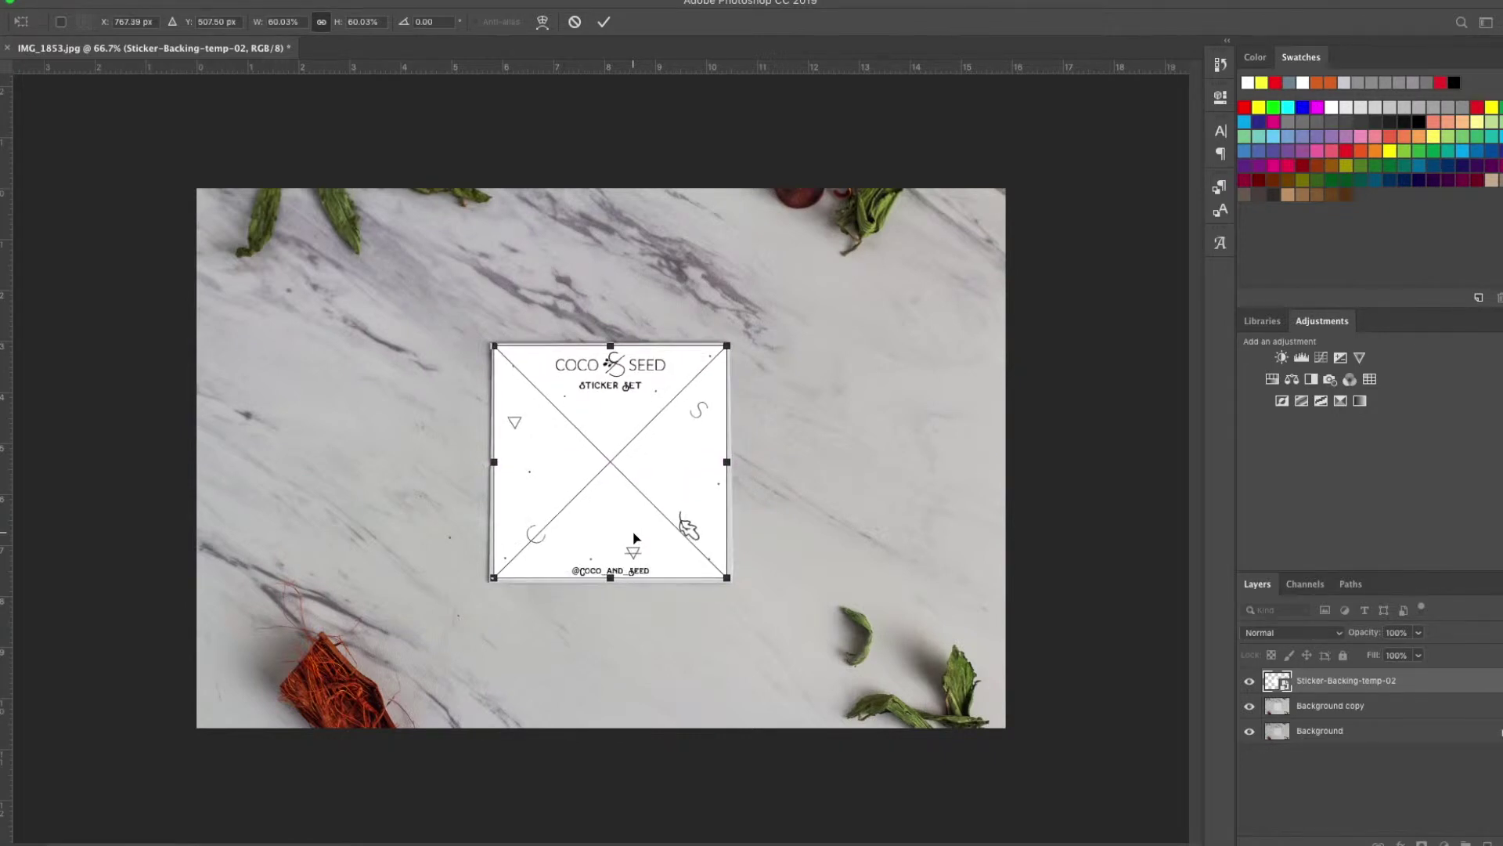
key("Return")
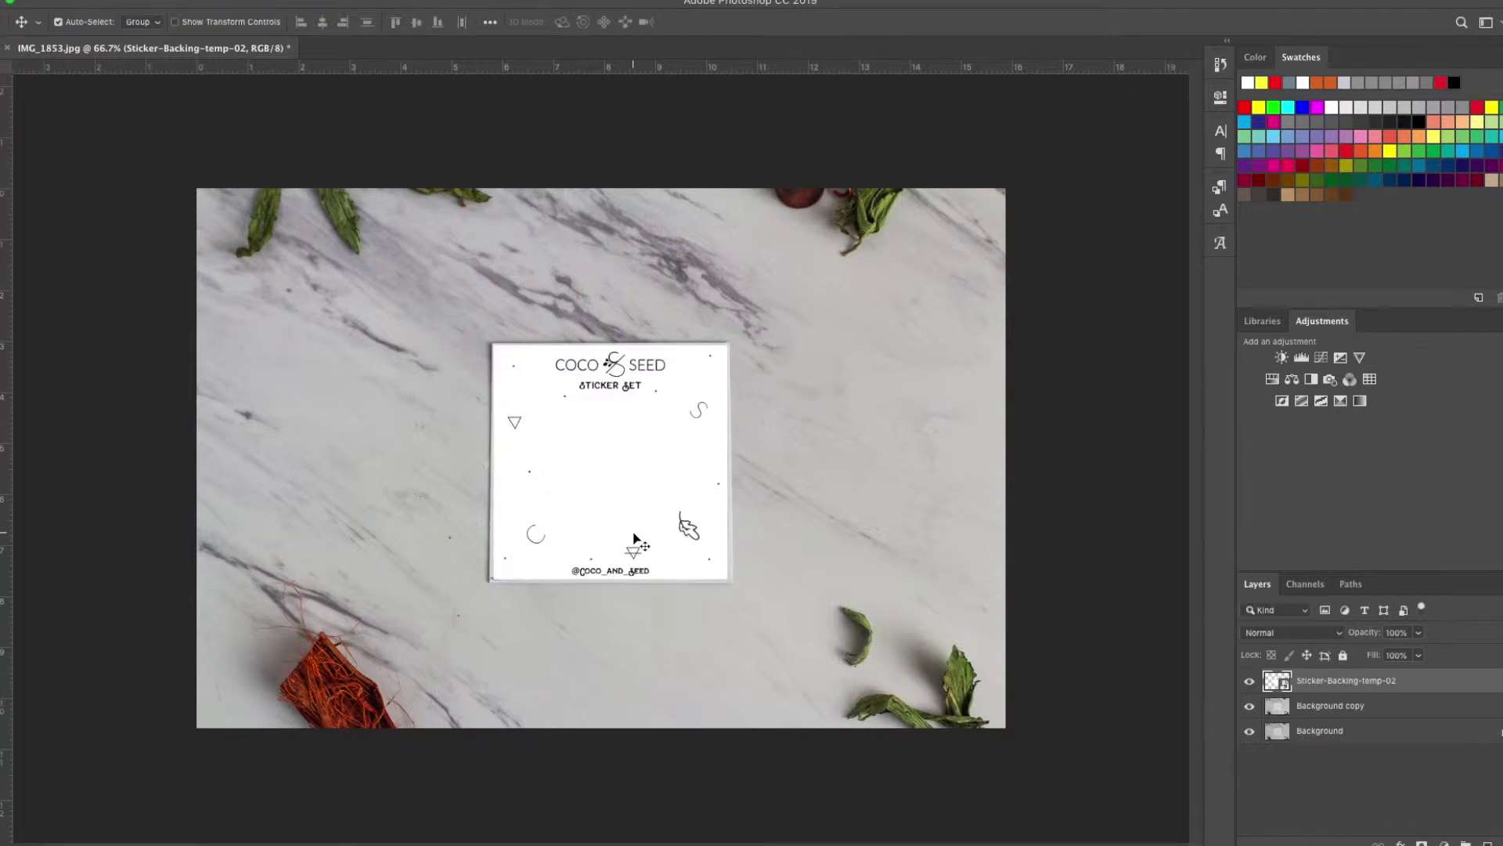
mouse_move(625, 452)
left_mouse_down()
mouse_move(670, 448)
mouse_move(624, 451)
left_mouse_up()
left_click(1341, 634)
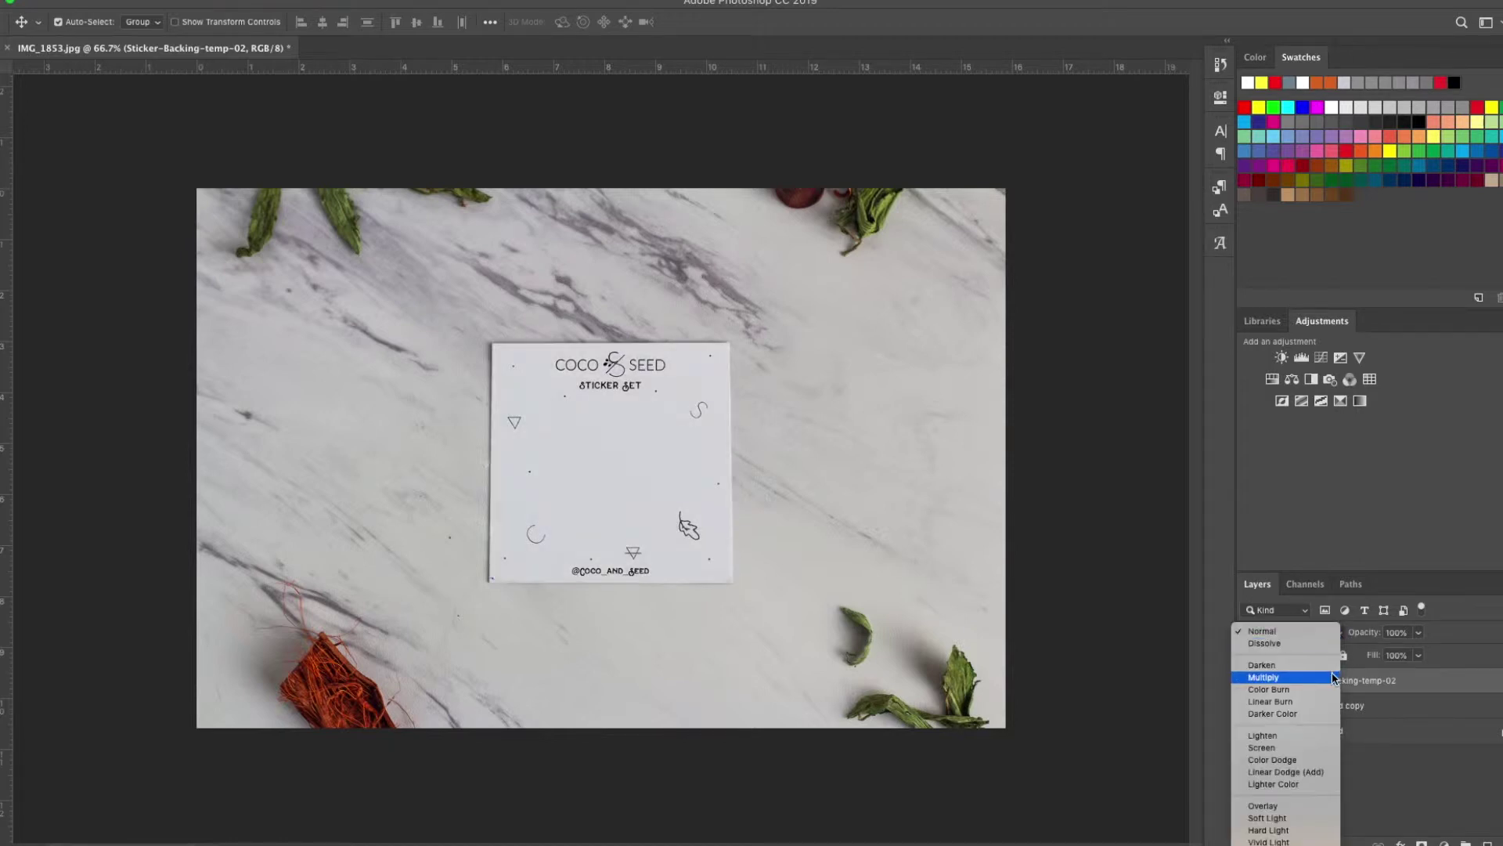
left_click(1333, 674)
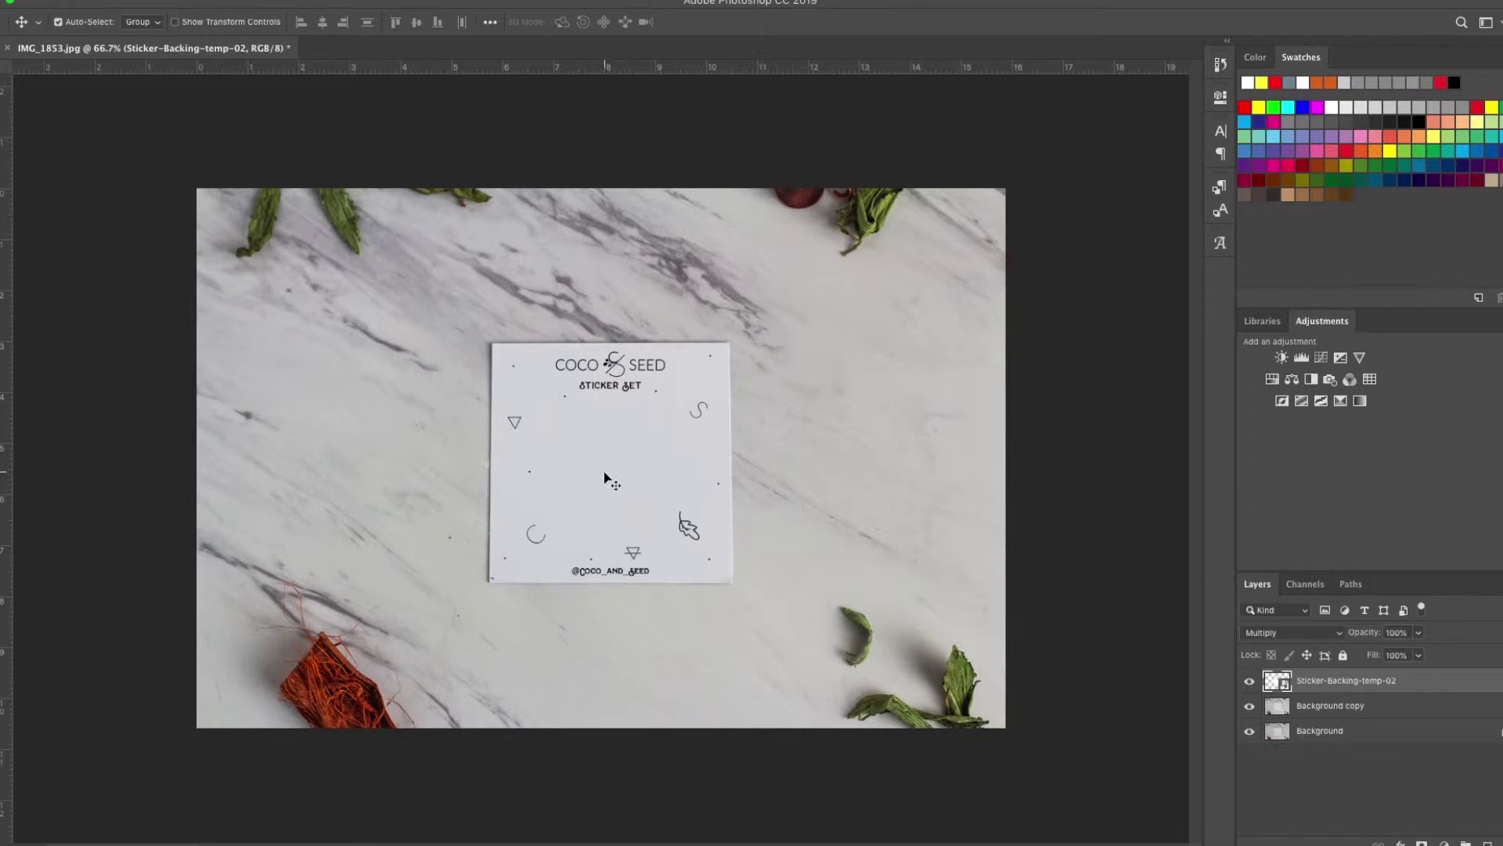
left_click(1302, 705)
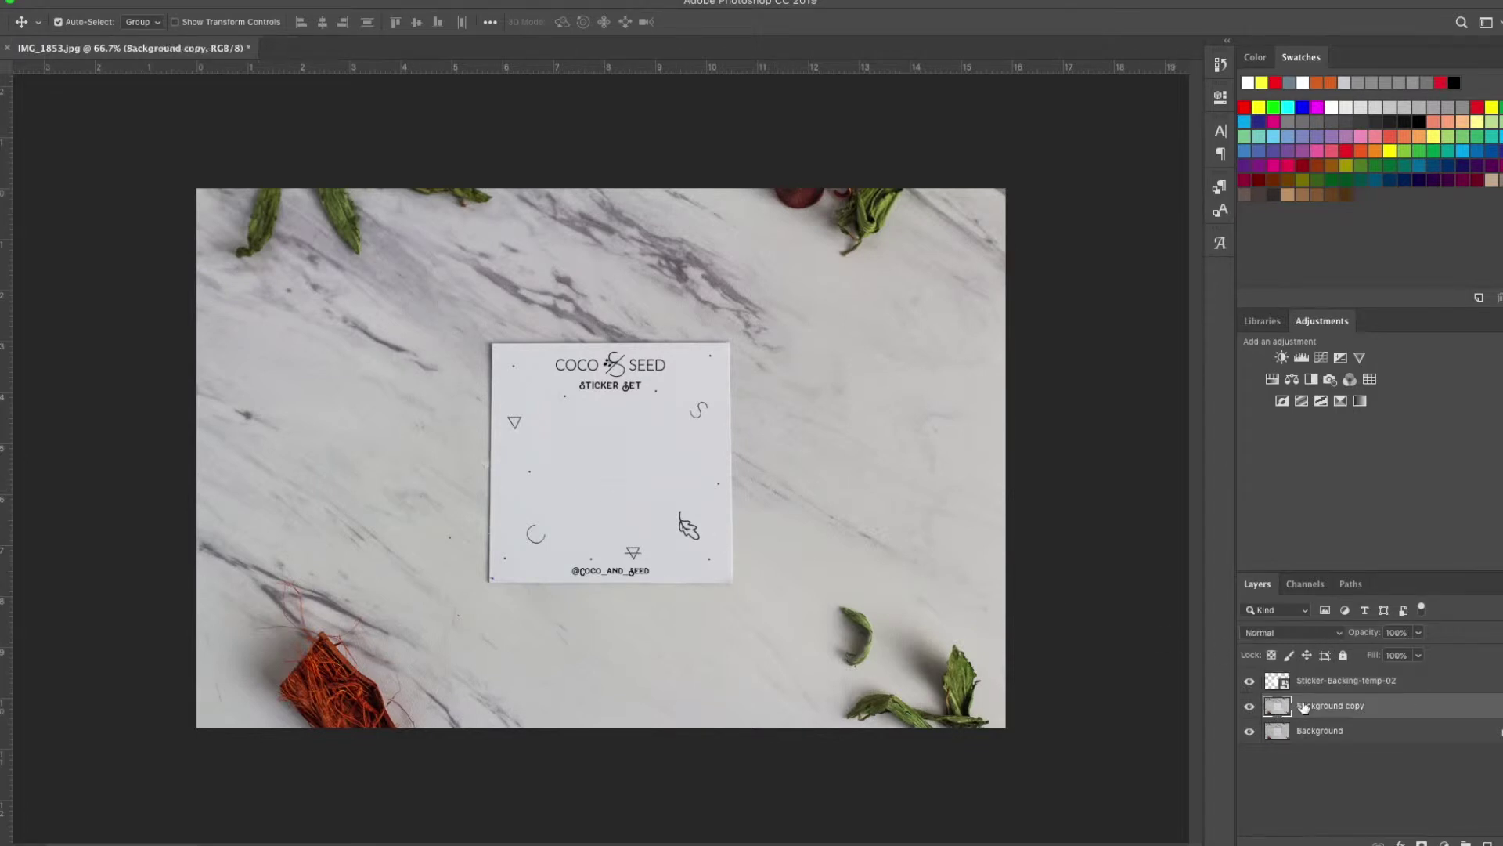
left_click(1327, 691)
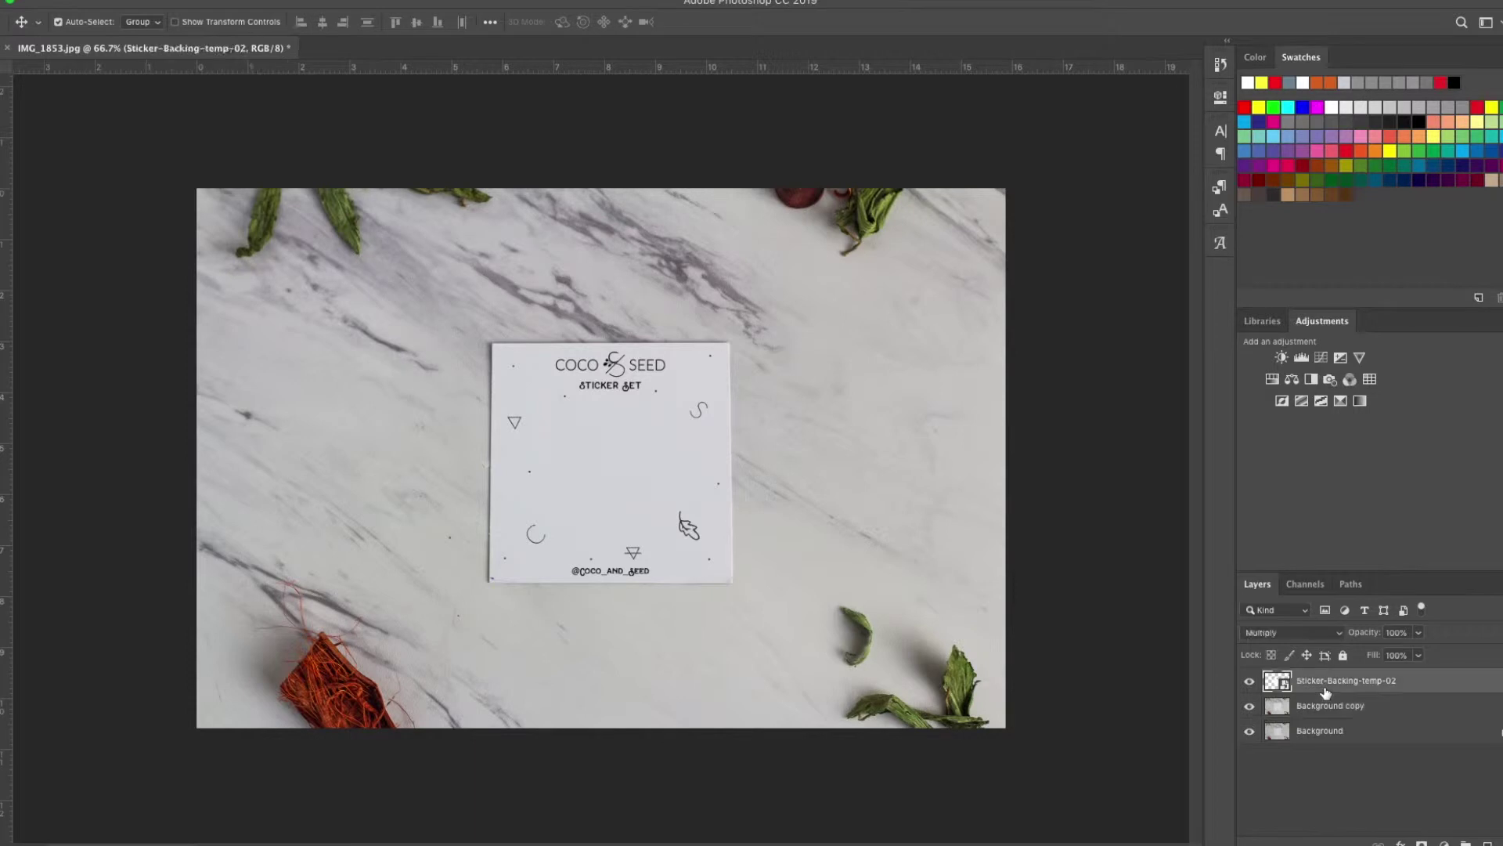
left_click_drag(601, 449, 805, 455)
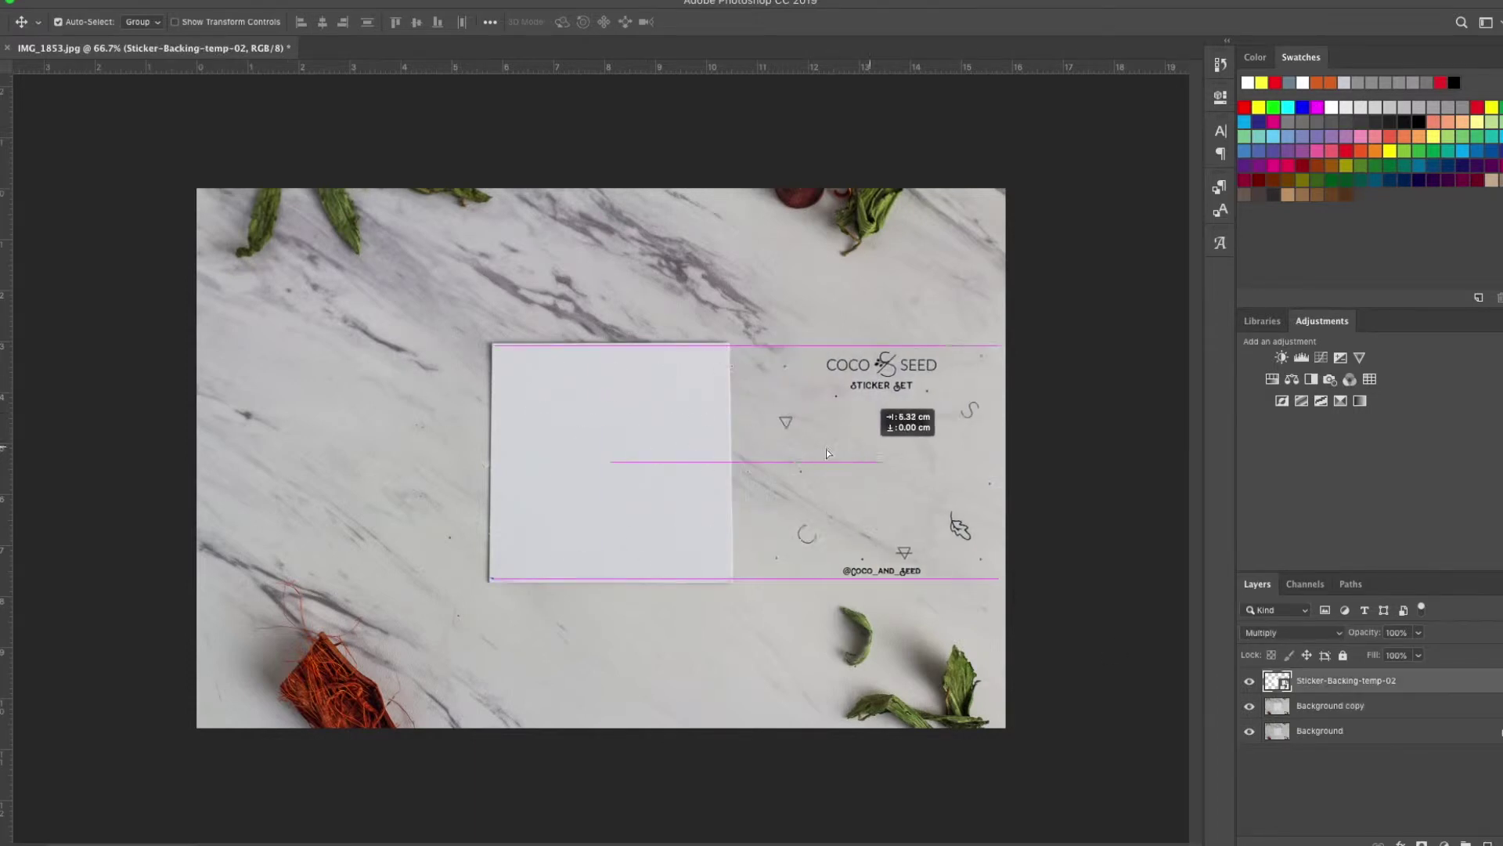
left_click_drag(807, 454, 602, 443)
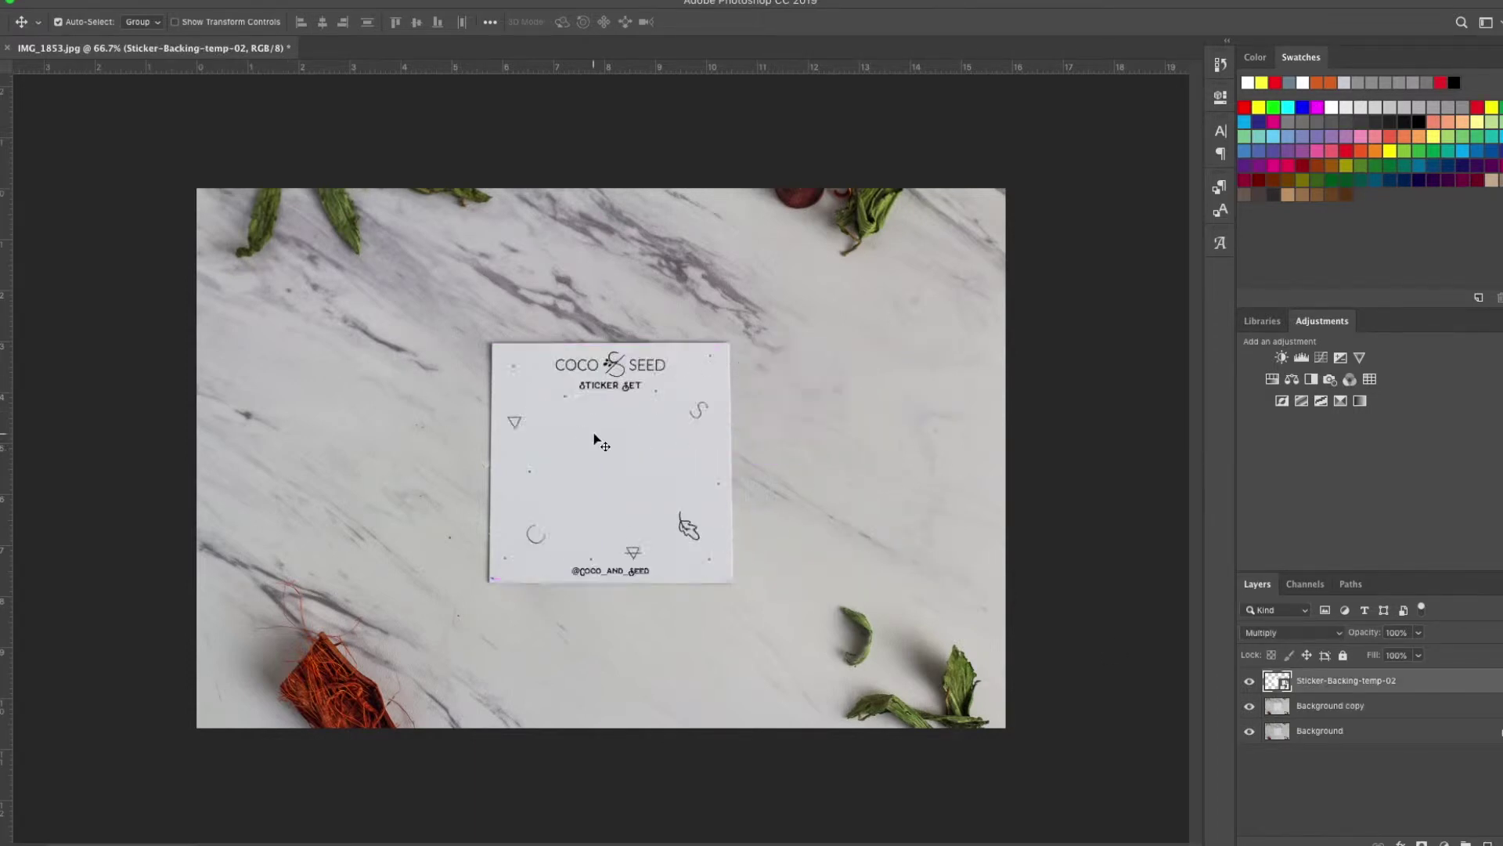
key("ctrl+1")
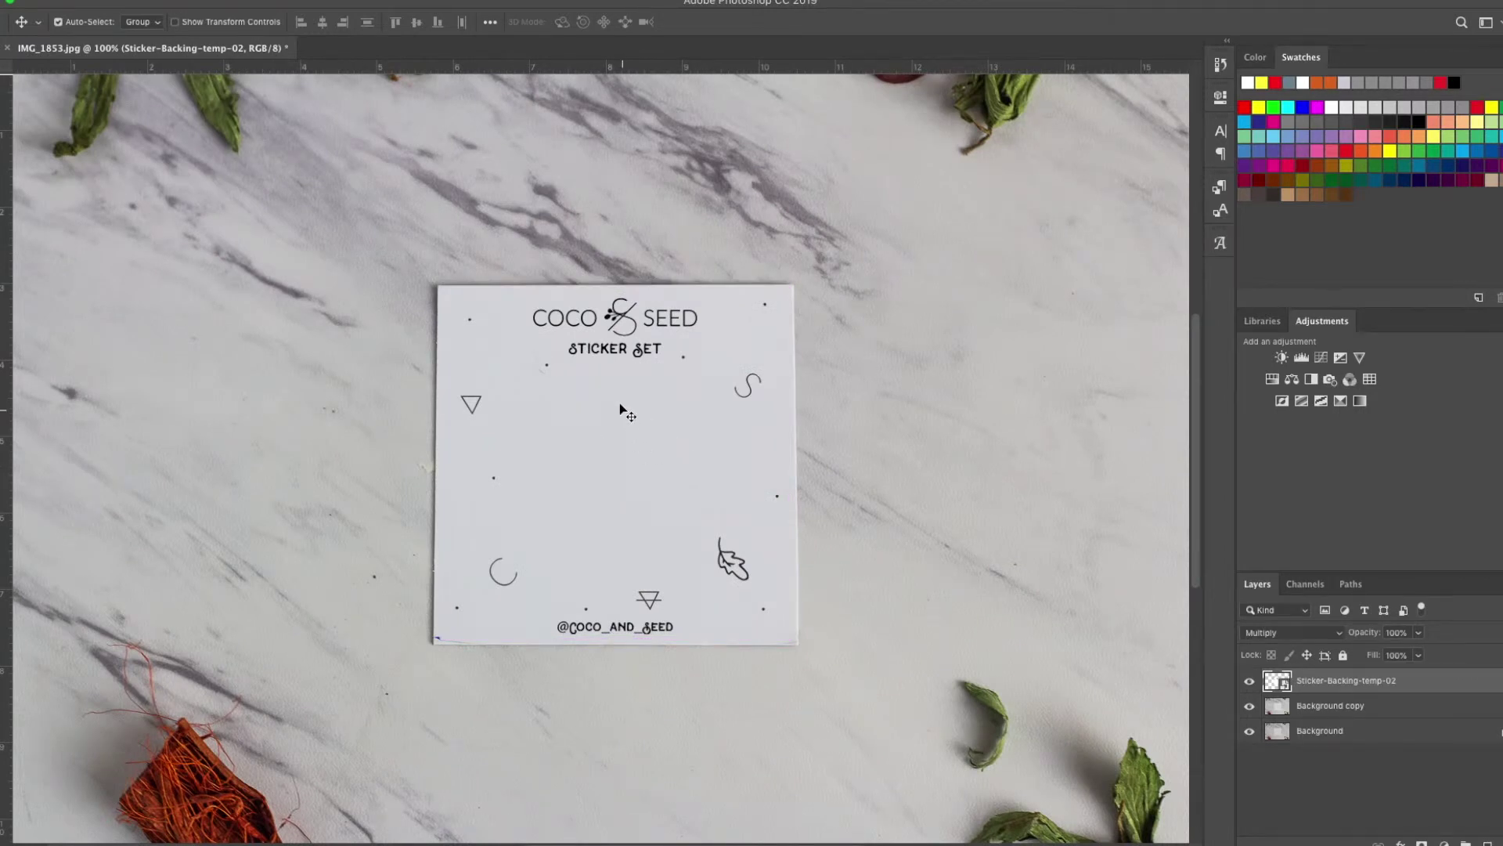
Place Rosemary_Stickers 2.png from the sticker folder onto the image
key("super+Tab")
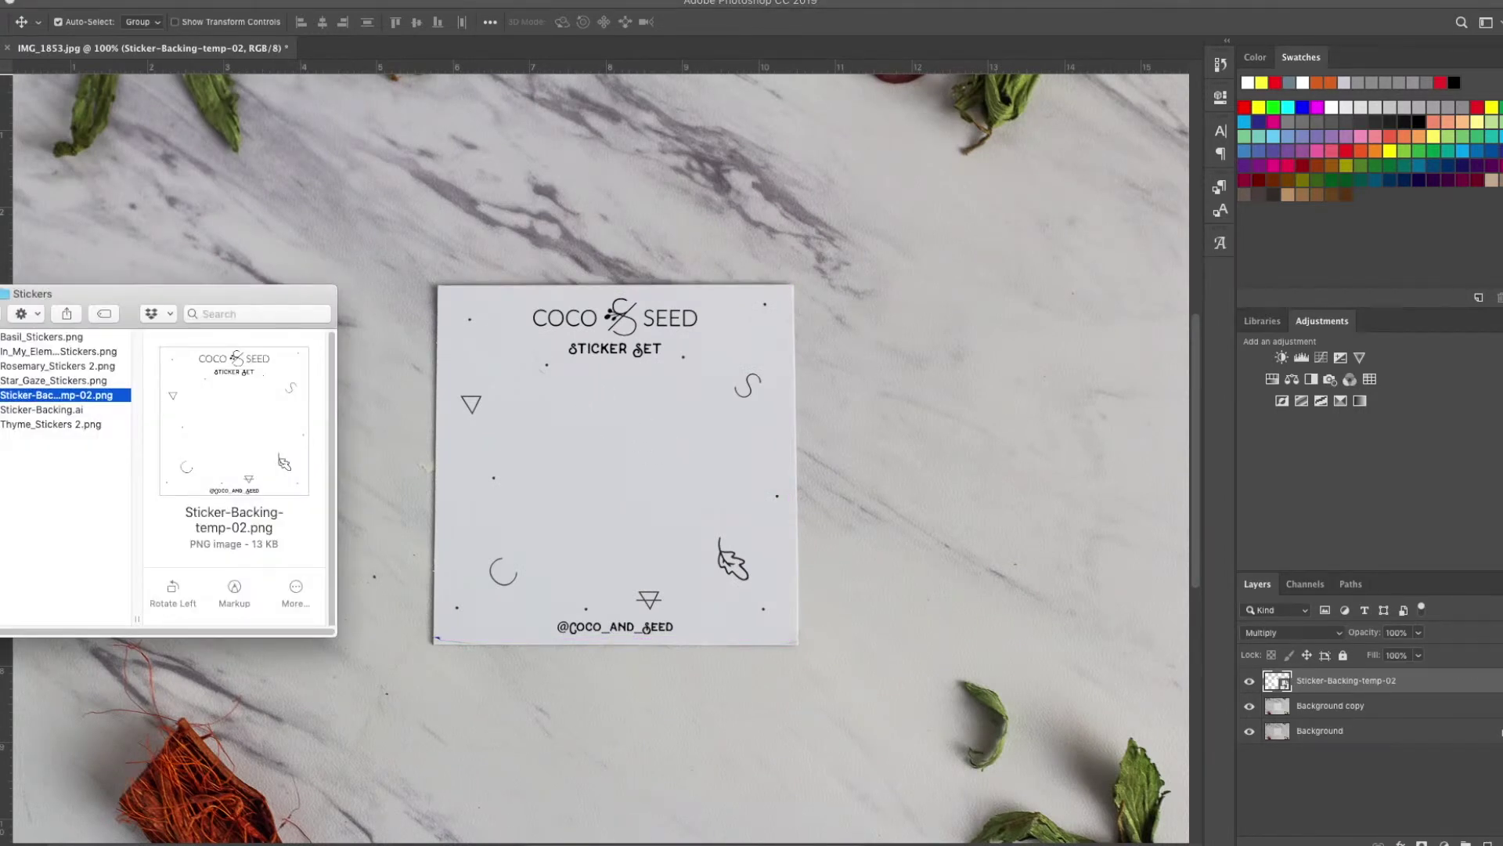
left_click(39, 337)
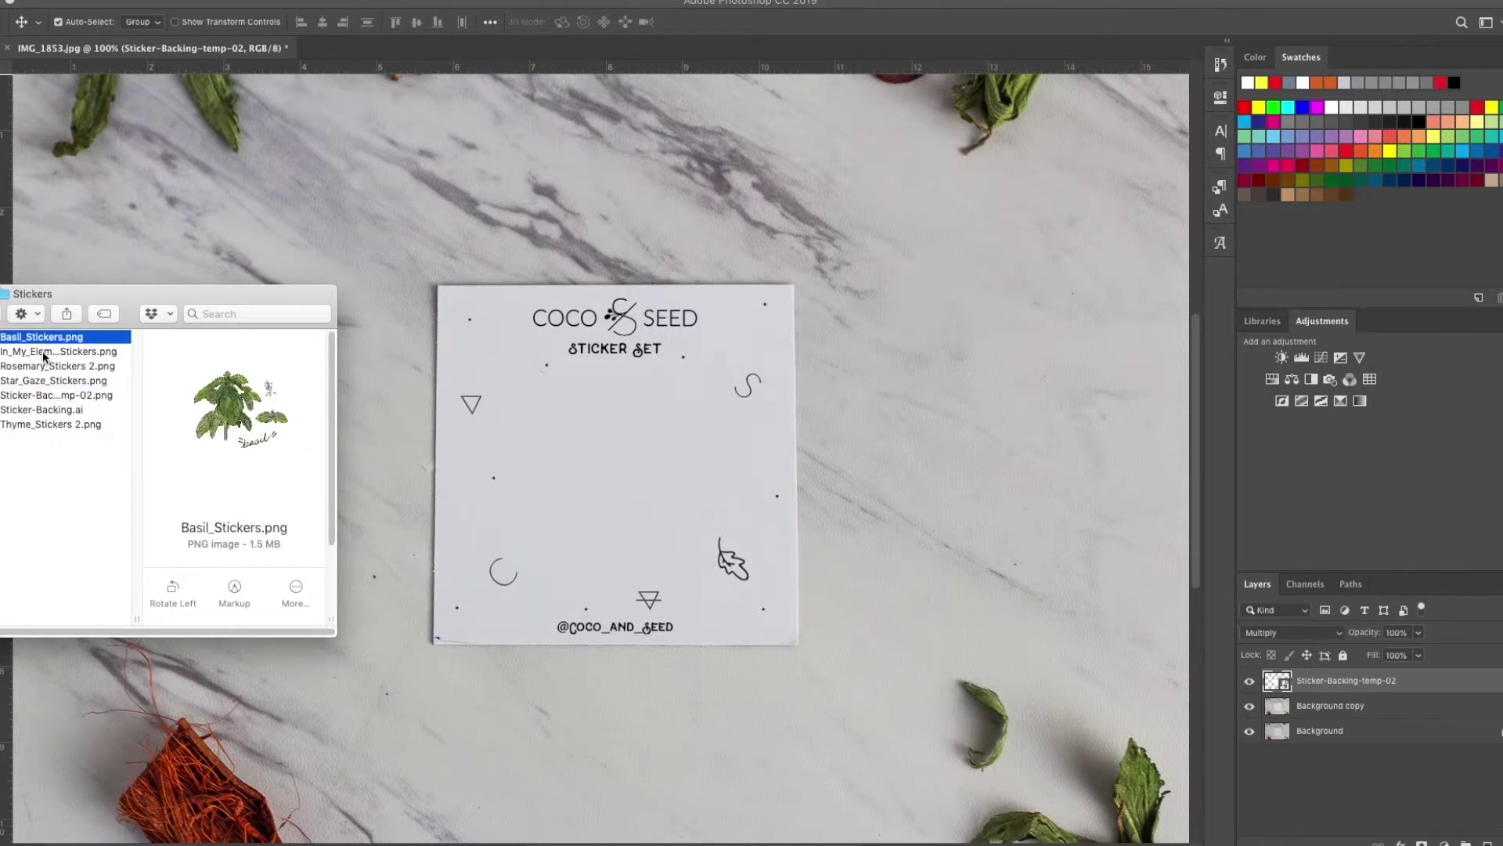
left_click(54, 351)
left_click(55, 367)
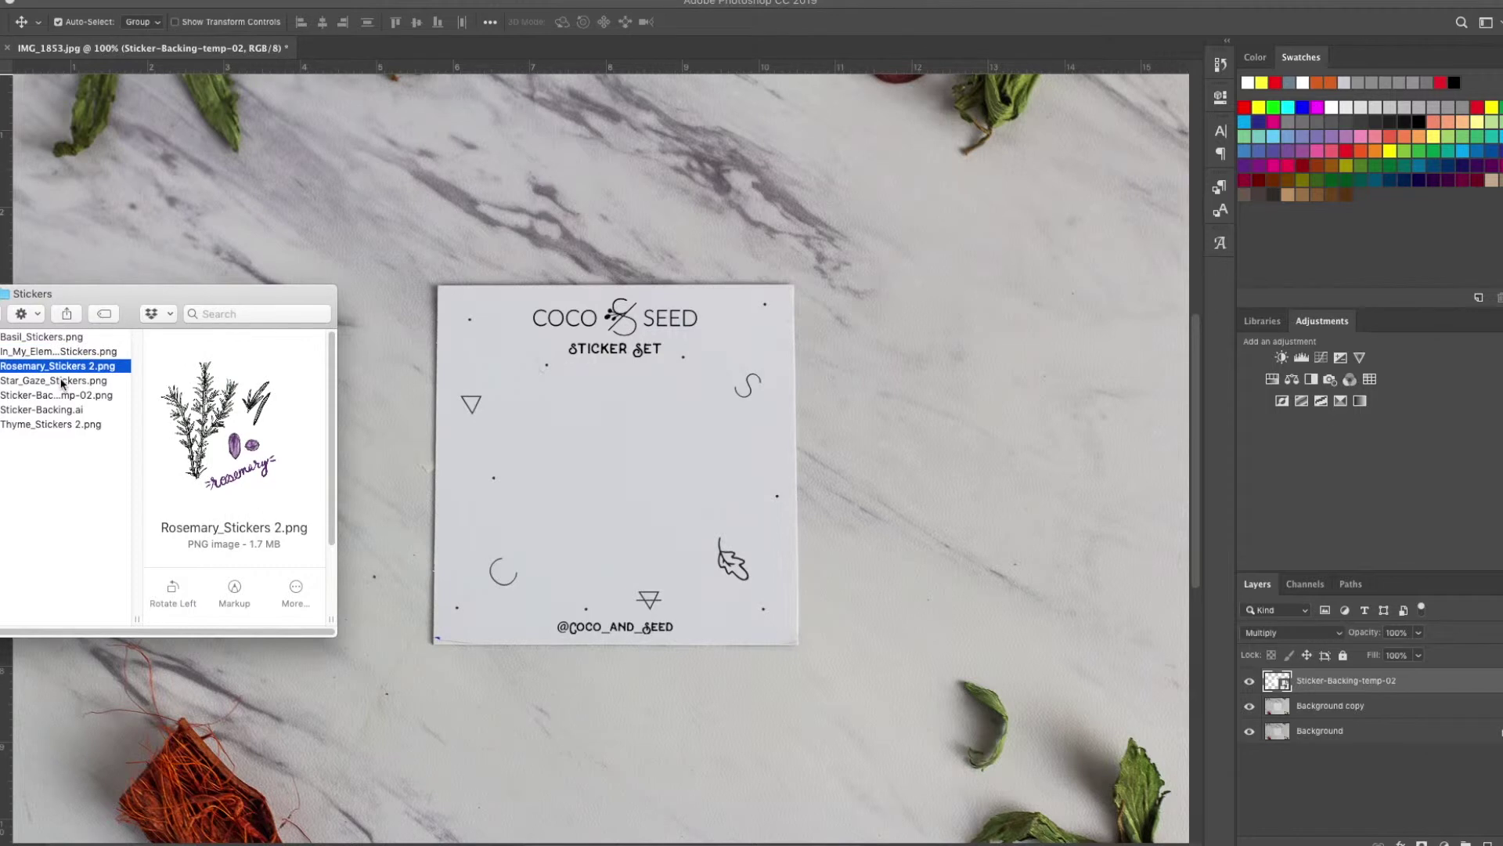
left_click_drag(60, 366, 706, 448)
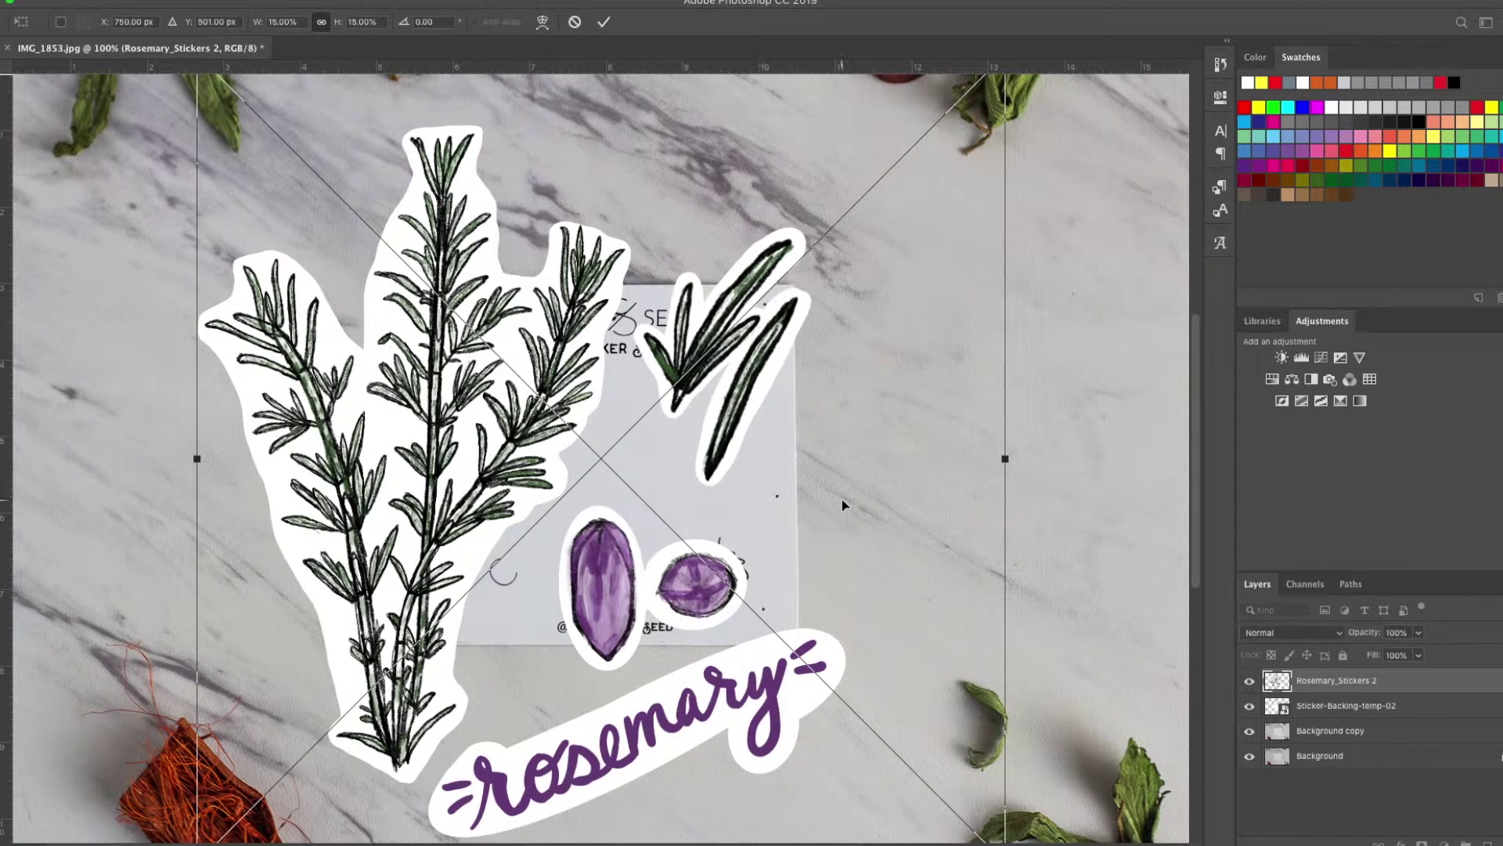
Scale and position the rosemary stickers to fill the centre of the card
key("ctrl+minus")
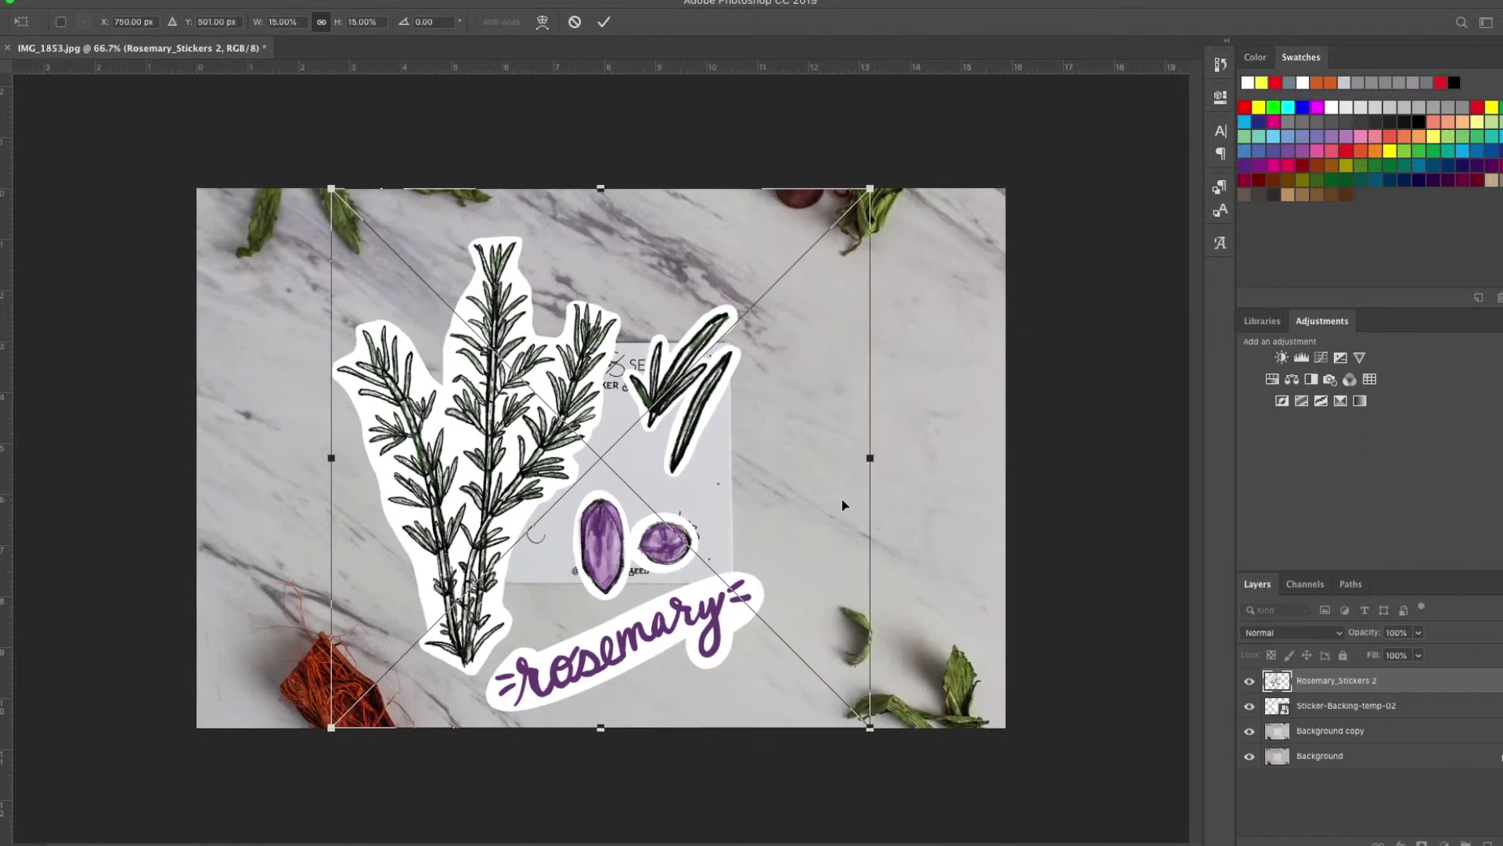
mouse_move(871, 728)
left_mouse_down()
mouse_move(690, 532)
mouse_move(507, 438)
left_mouse_up()
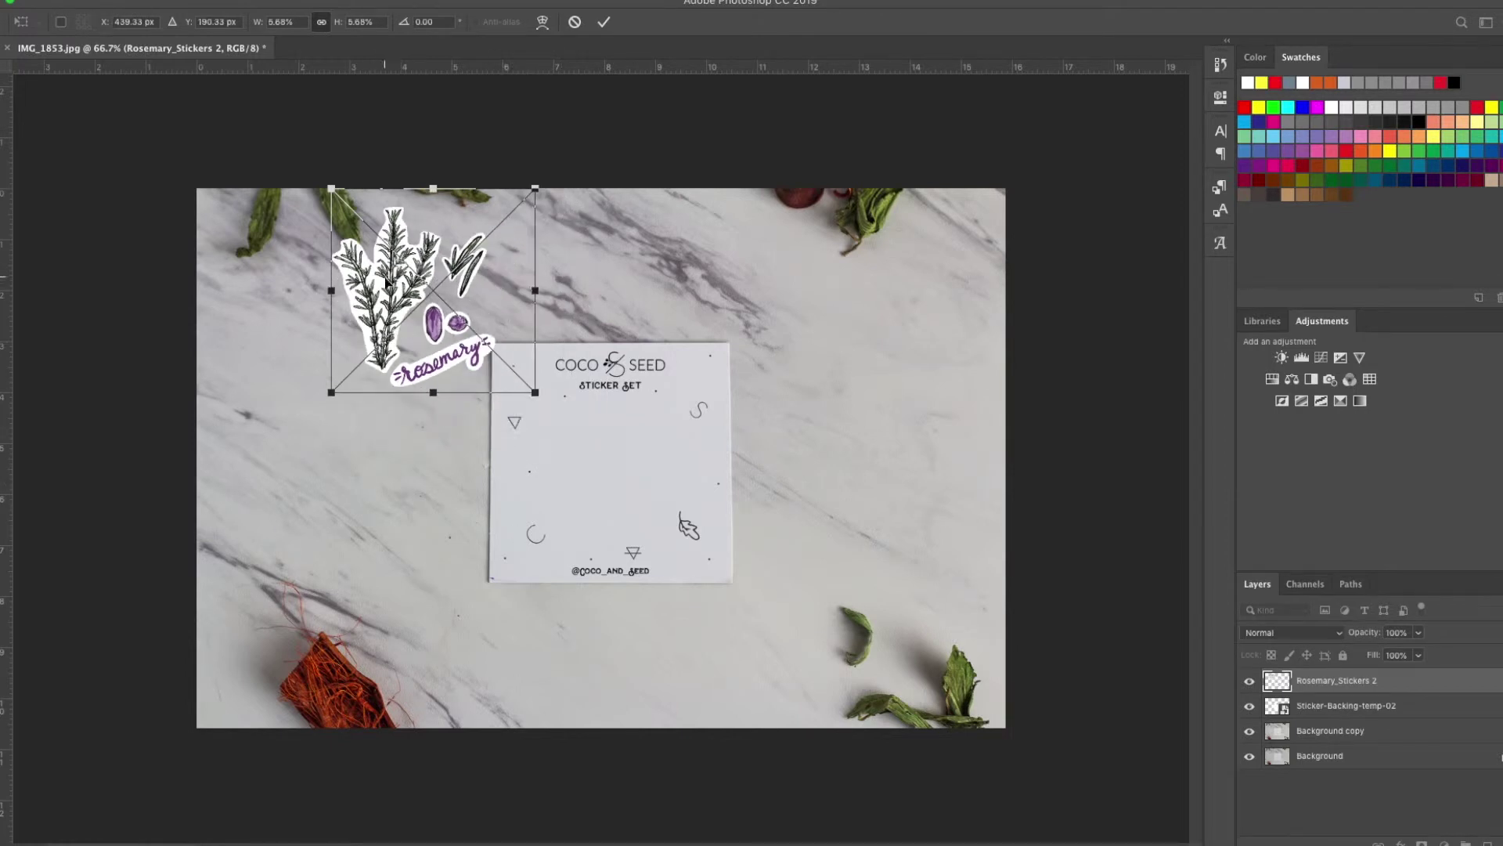
mouse_move(403, 294)
left_mouse_down()
mouse_move(620, 468)
mouse_move(606, 459)
left_mouse_up()
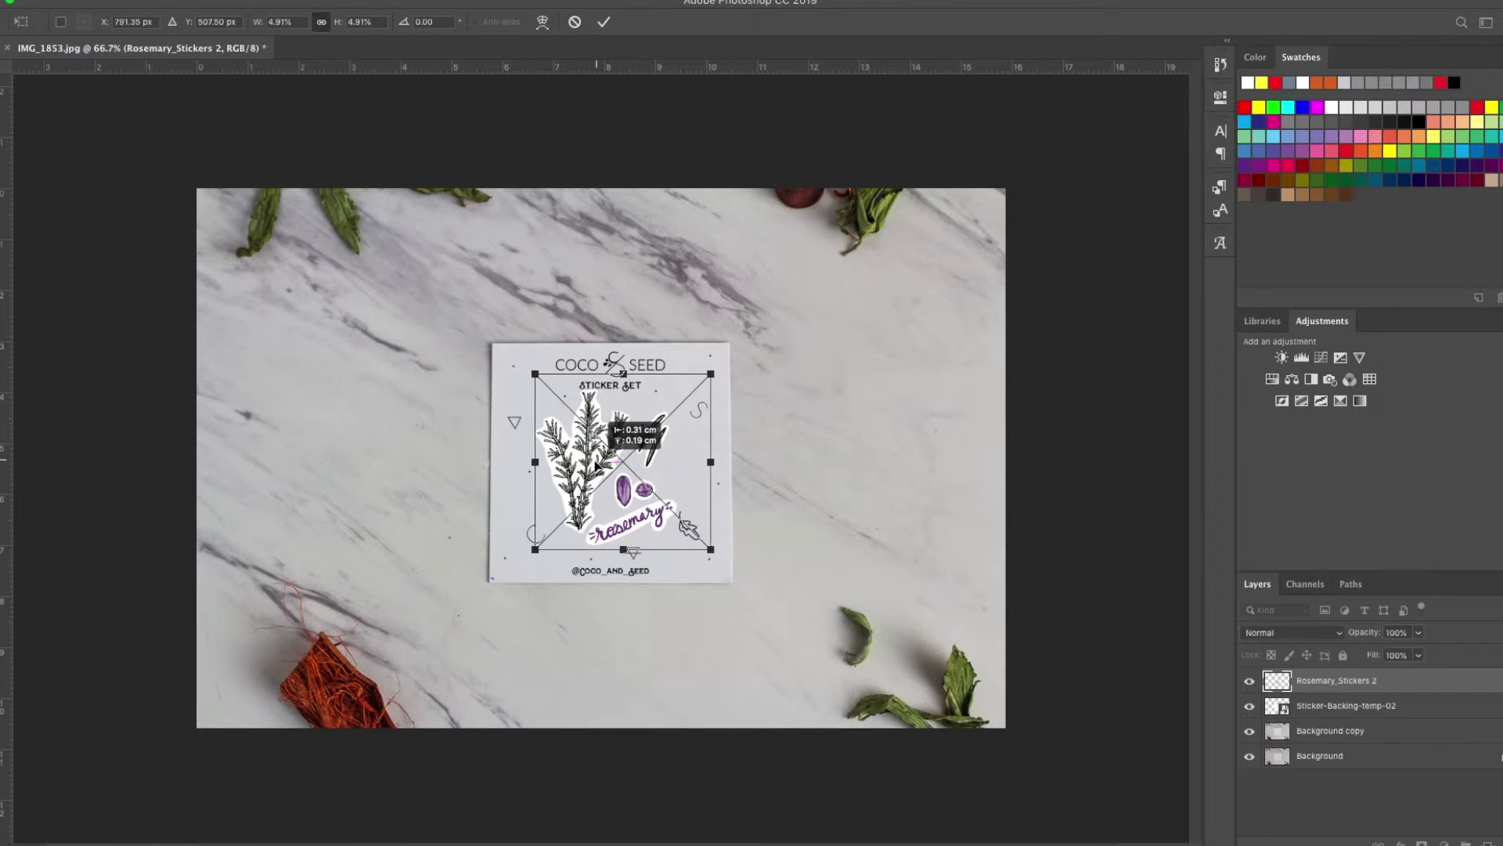
left_click_drag(712, 549, 705, 543)
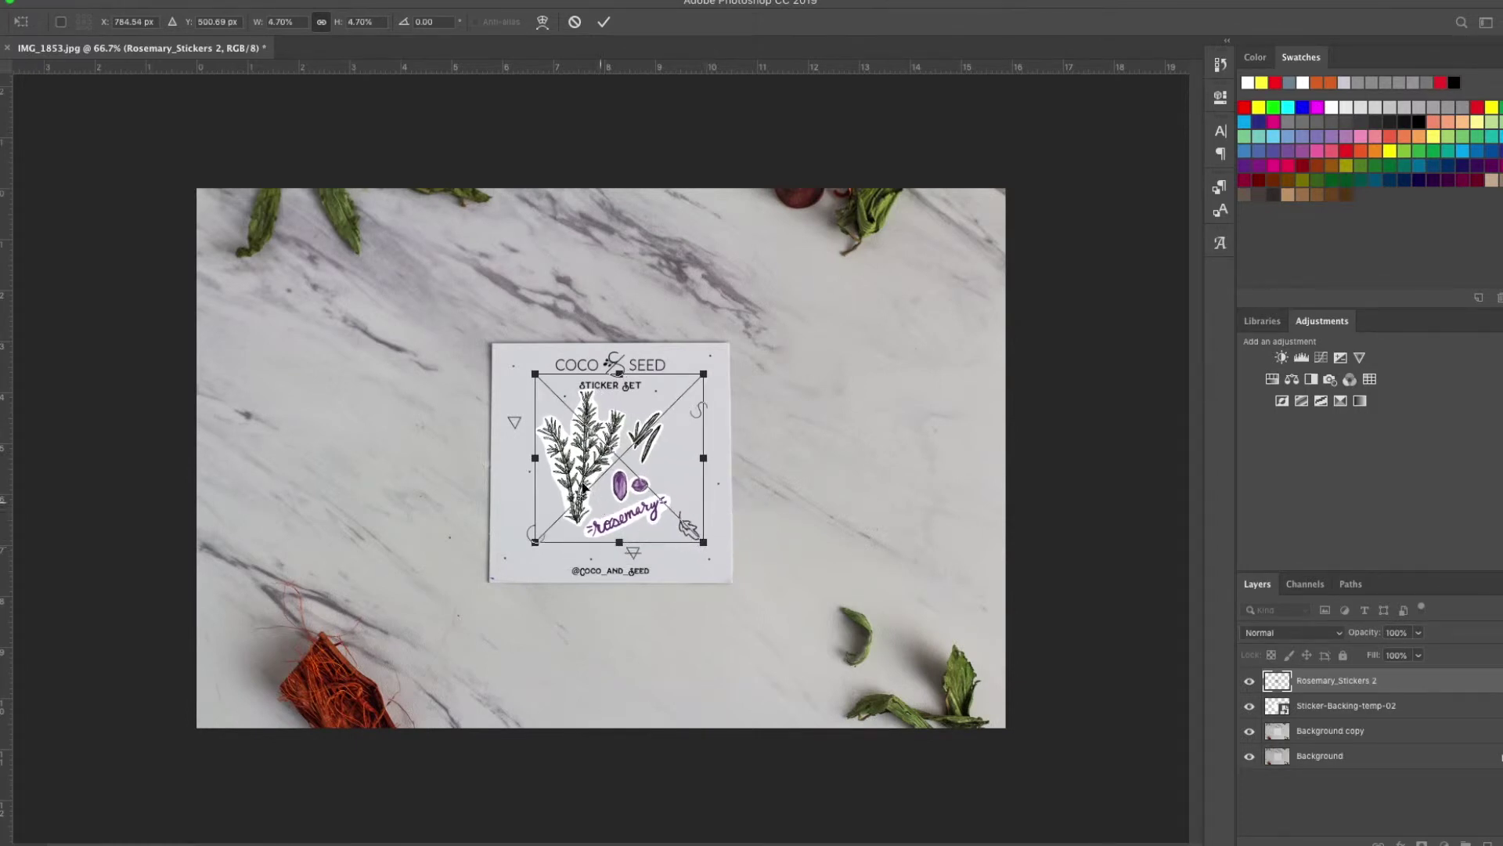
left_click_drag(584, 485, 584, 496)
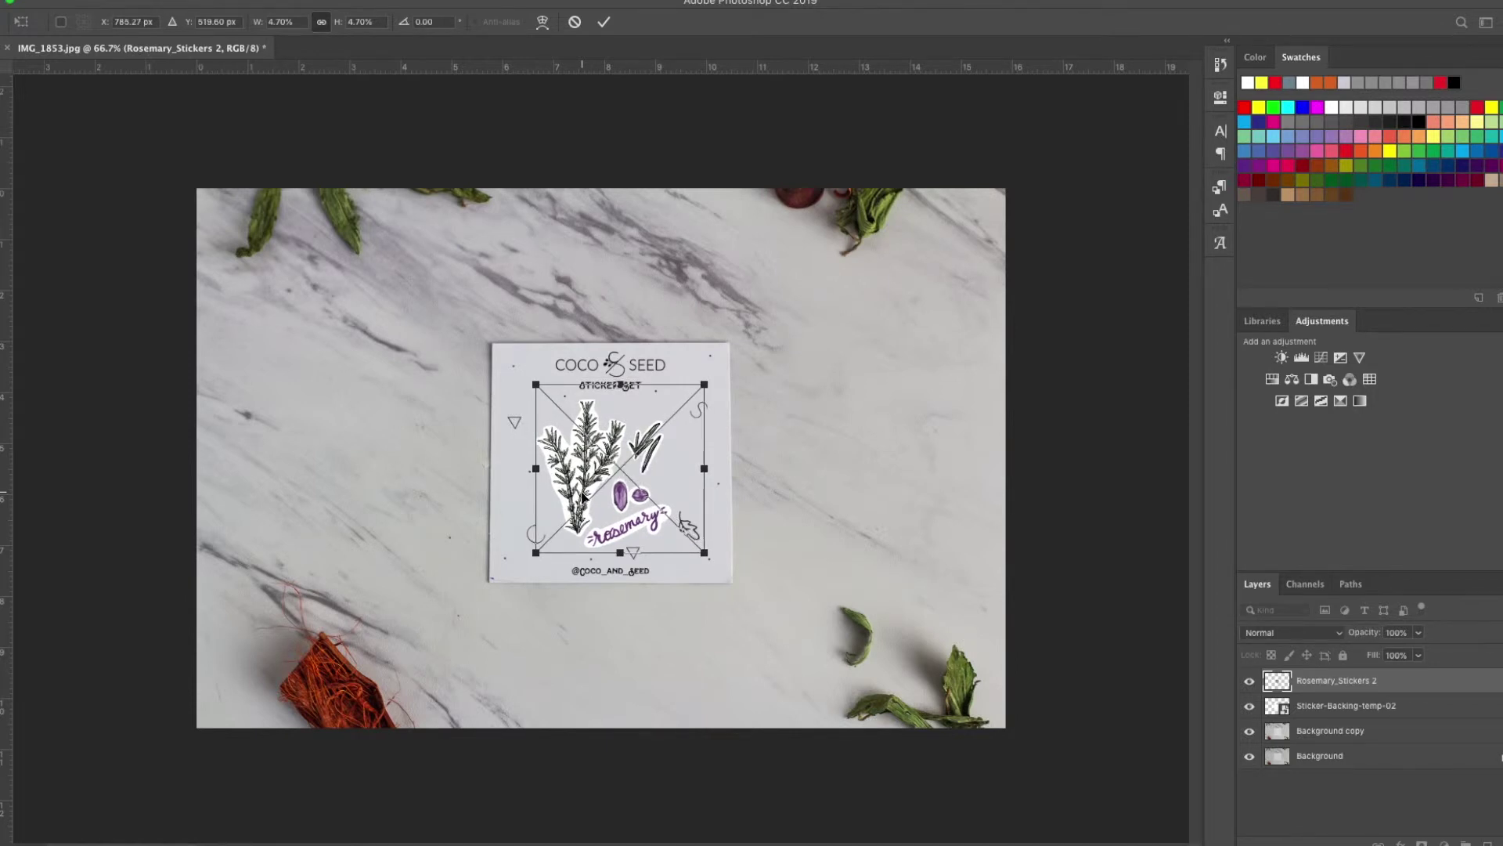
scroll(584, 495, "up", 2)
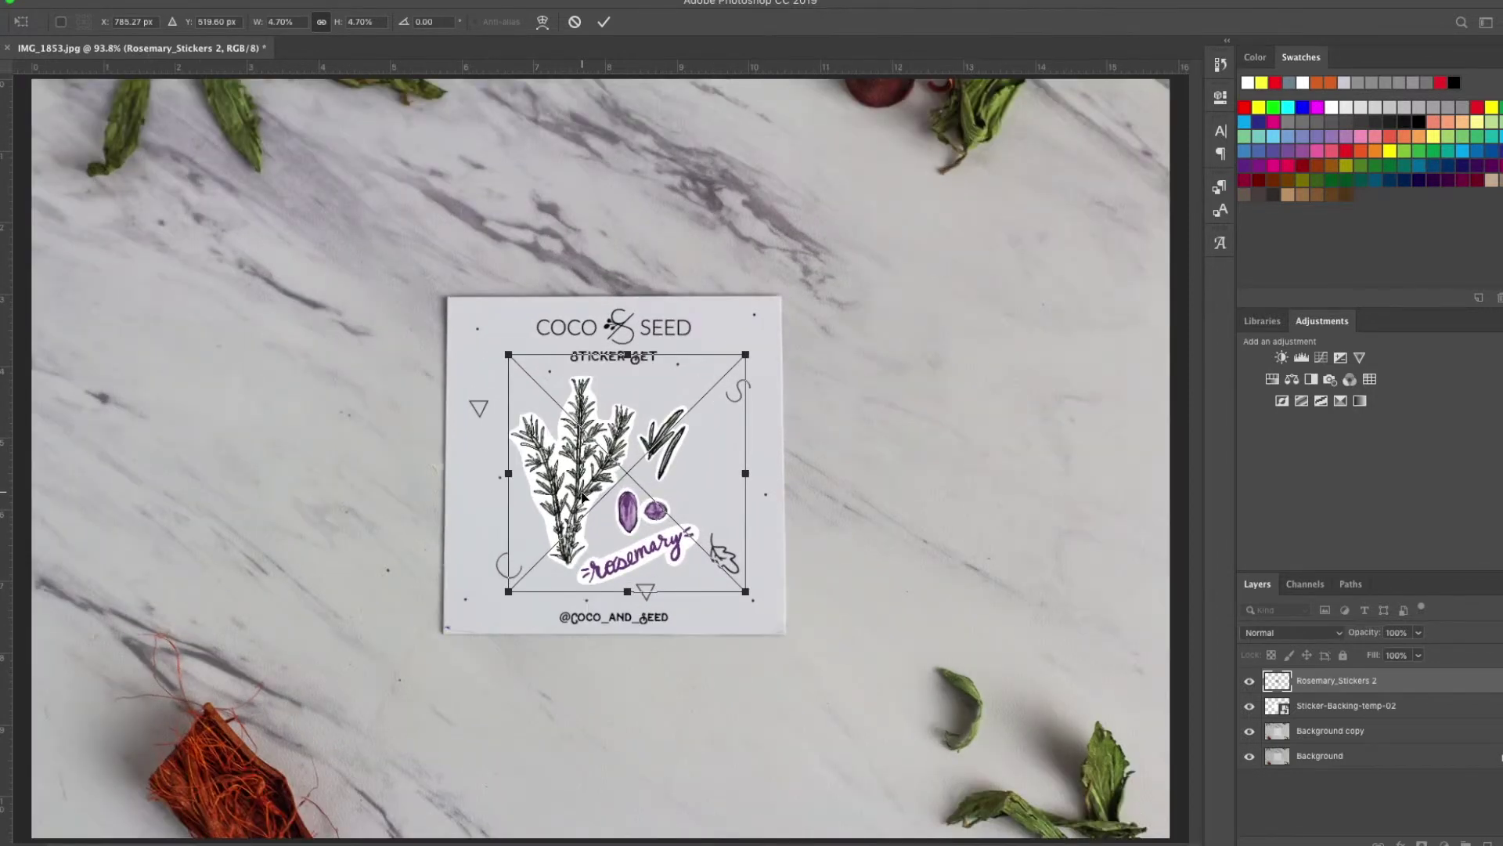
scroll(583, 496, "up", 1)
scroll(584, 496, "up", 2)
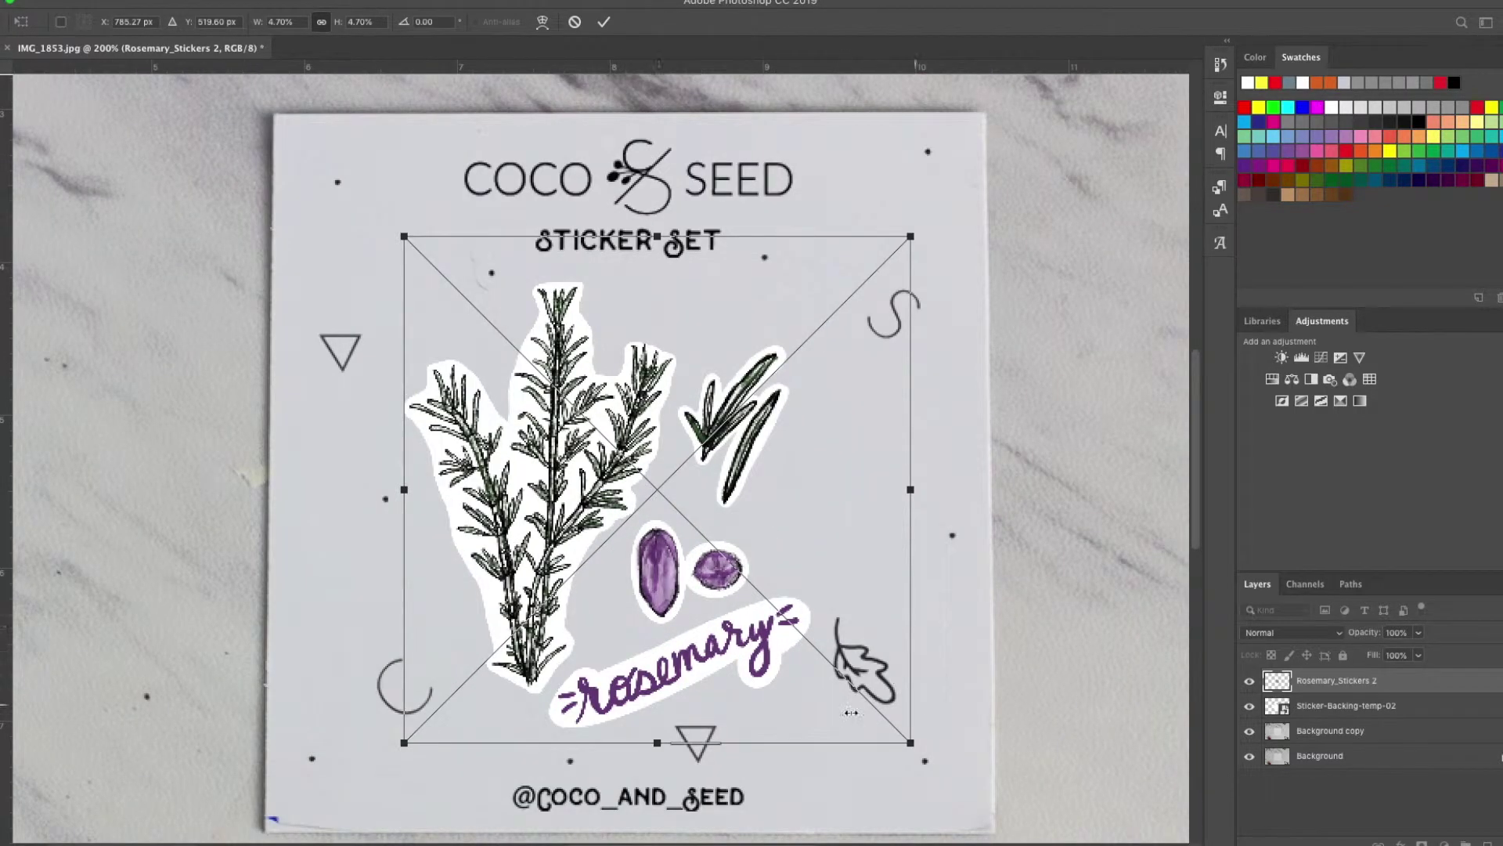
left_click_drag(911, 742, 925, 758)
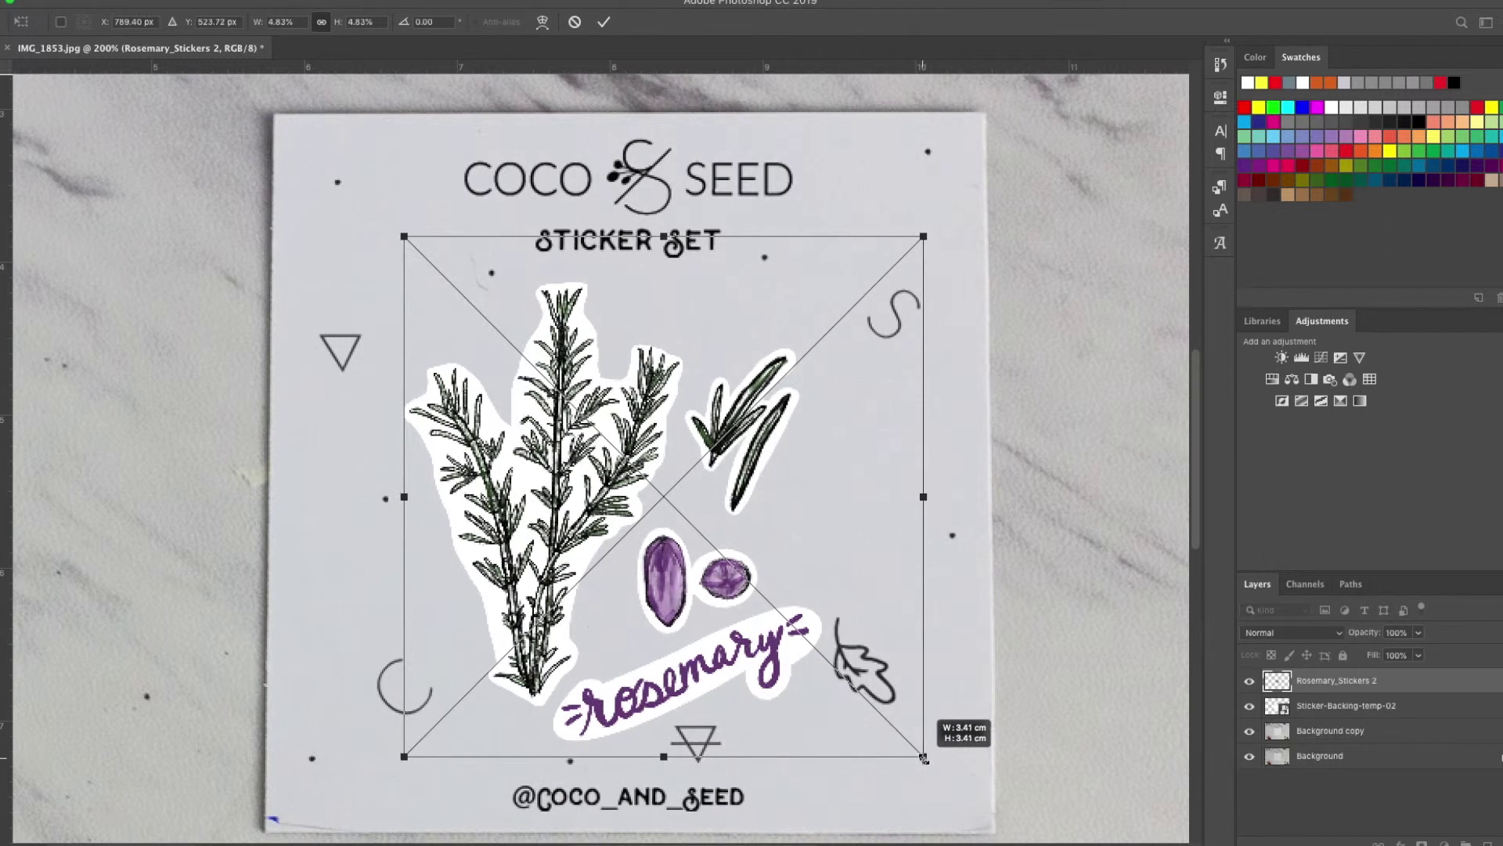
left_click_drag(405, 238, 384, 218)
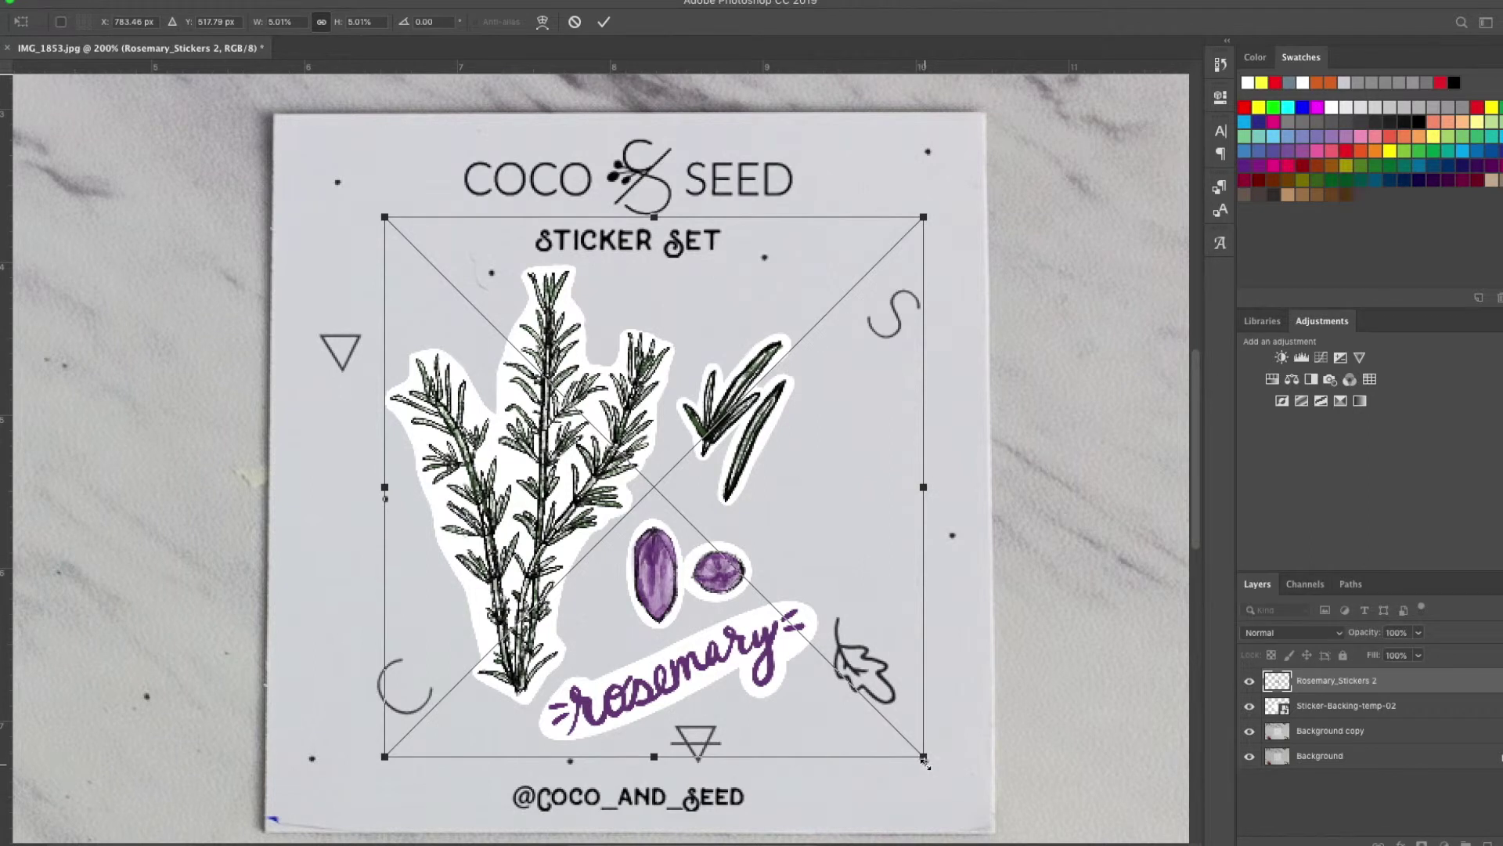
key("Return")
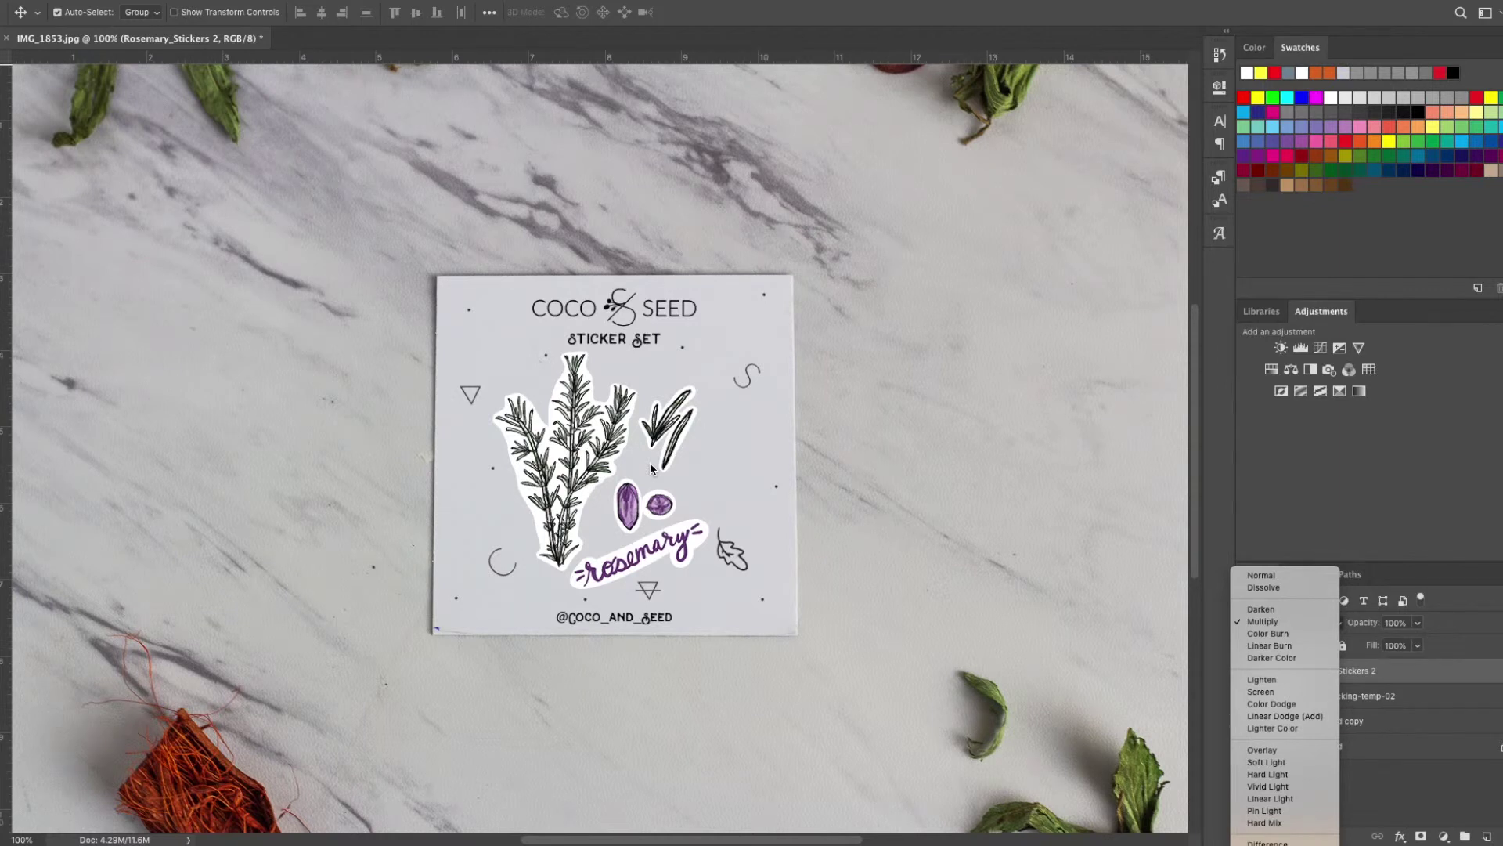
Set Rosemary_Stickers 2 to Multiply, duplicate it as 'Sticker backing', and open its Layer Style
left_click(1025, 586)
right_click(1314, 673)
left_click(1369, 406)
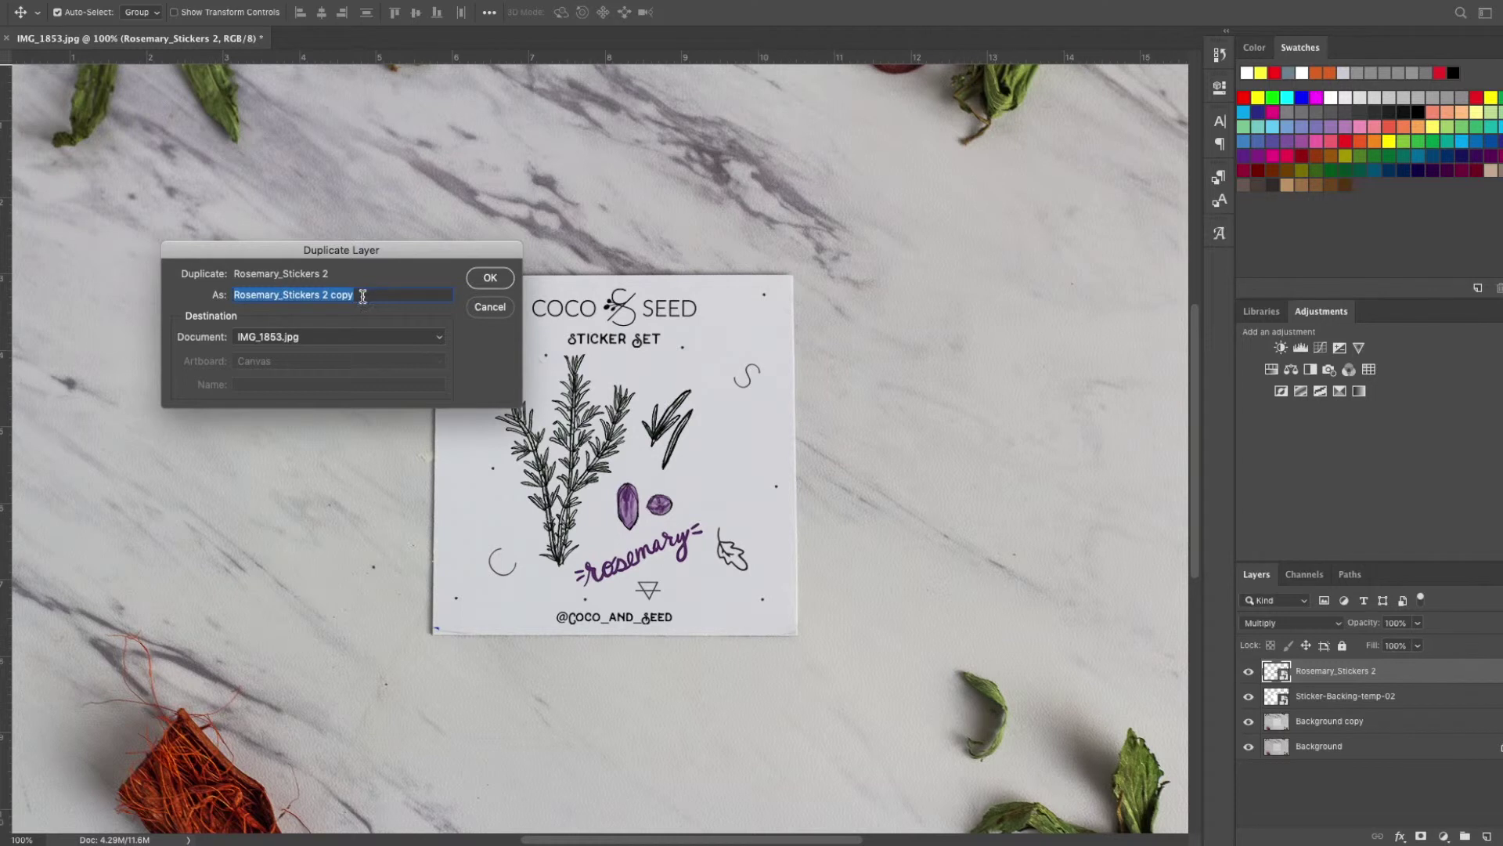
type("Ba")
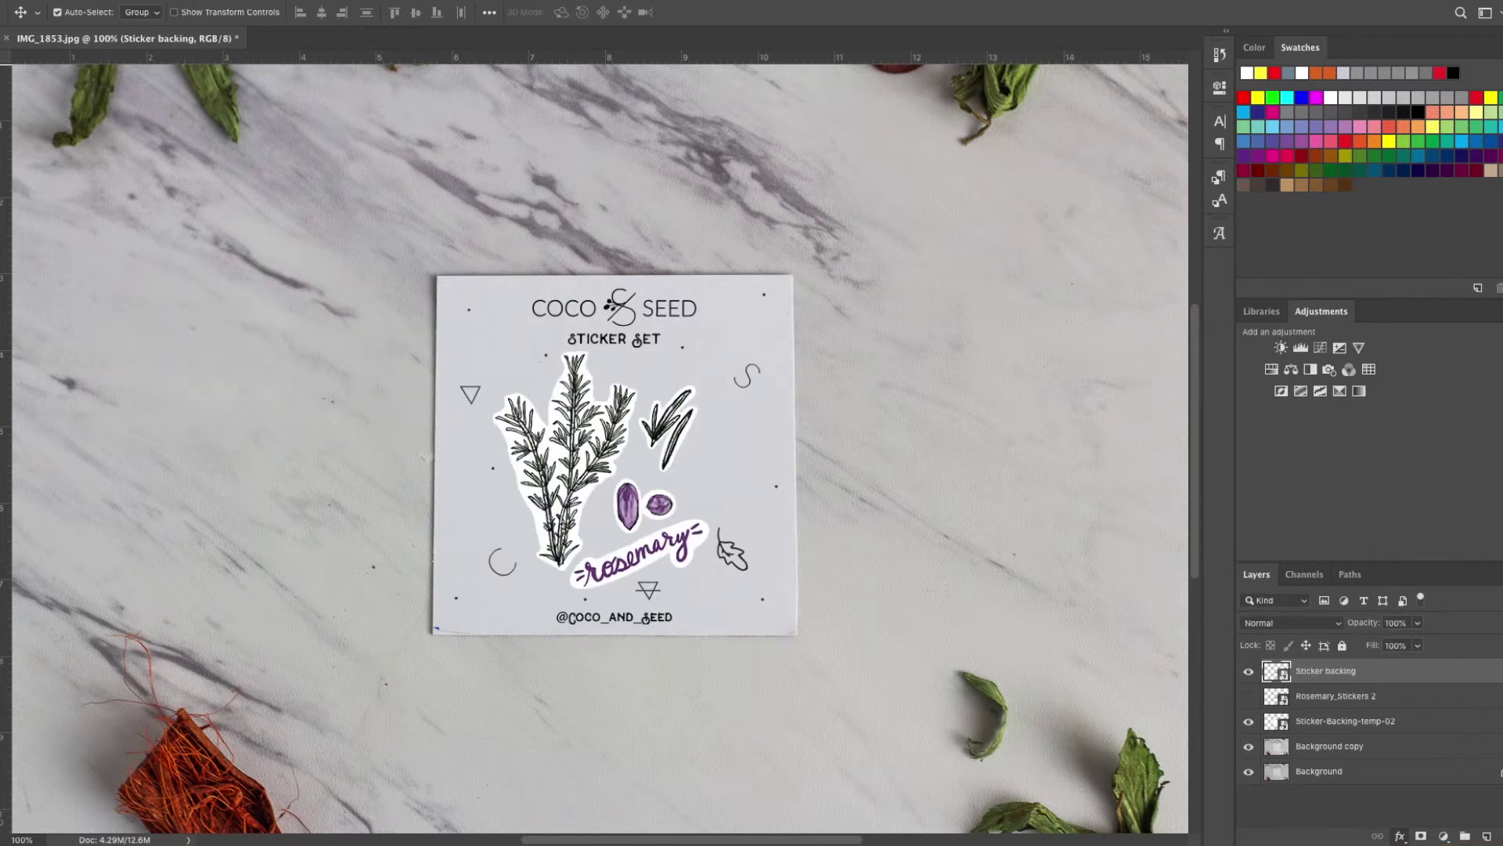
double_click(1404, 825)
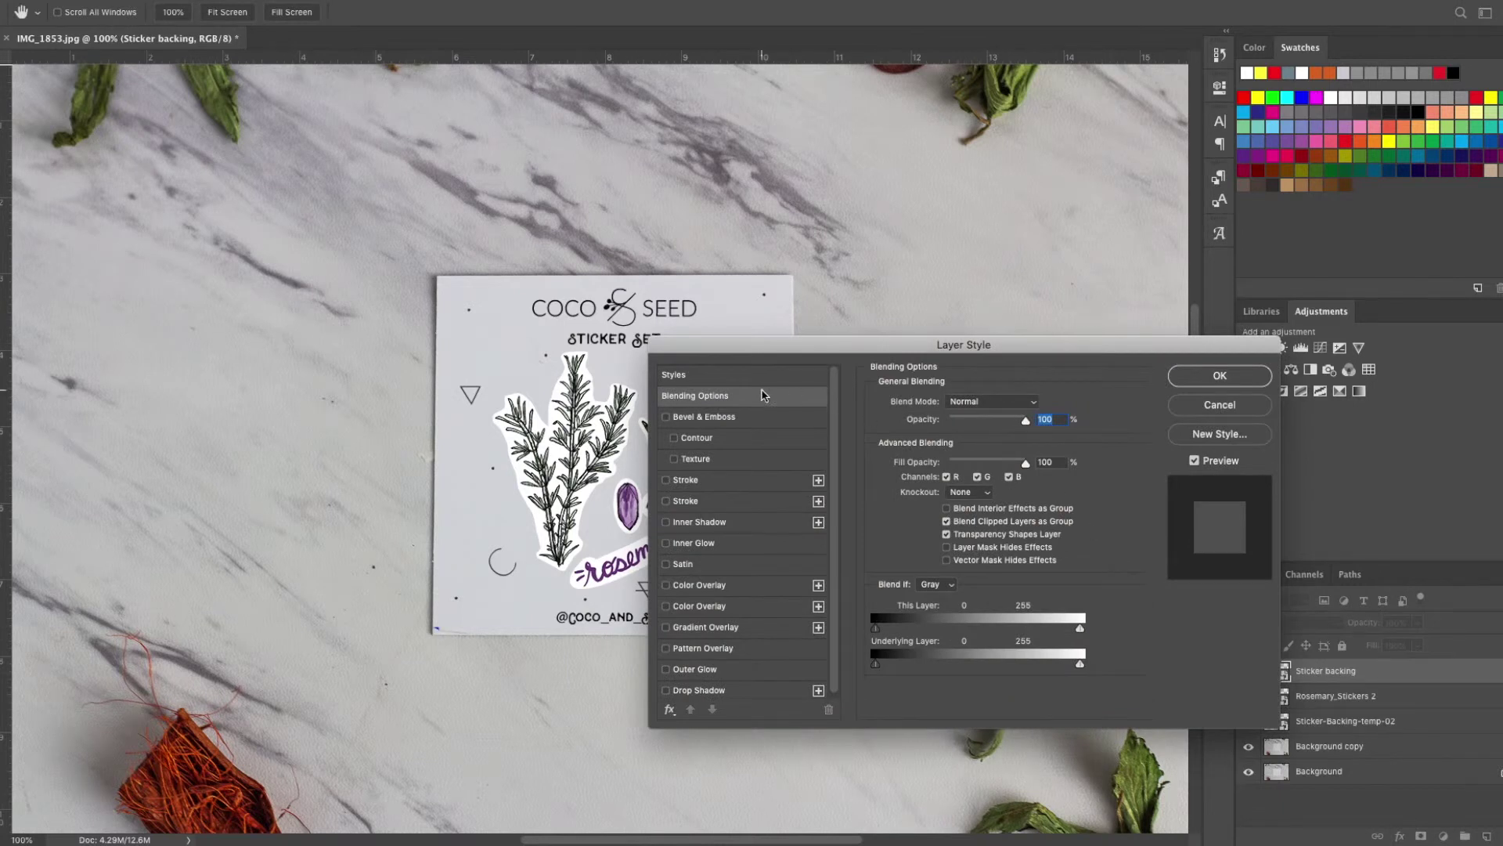
Add a second 29 px inside stroke to Sticker backing, keep its colour ffffff, and apply
left_click(667, 481)
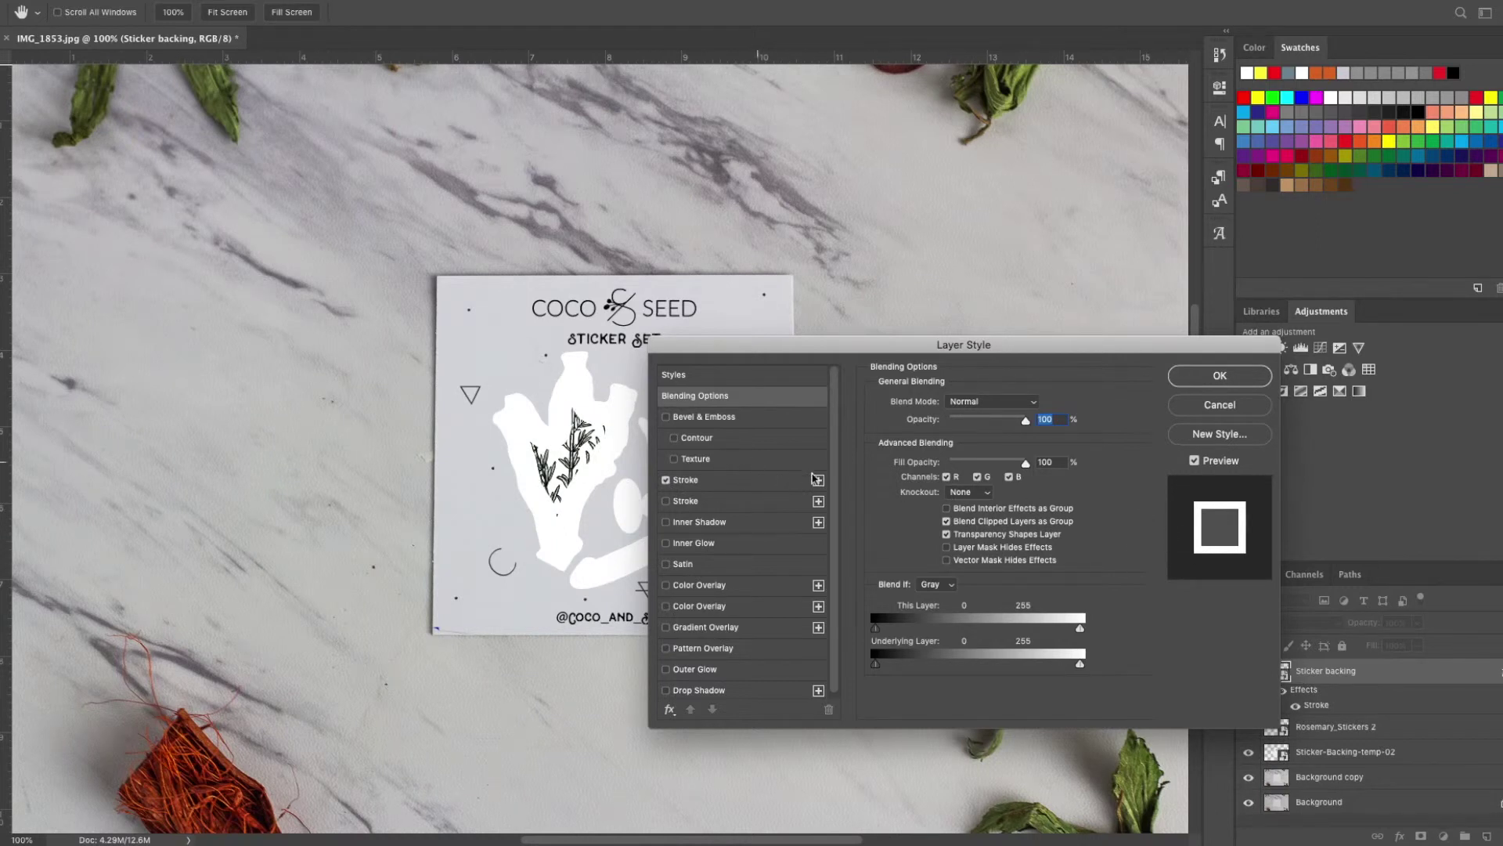
left_click(818, 479)
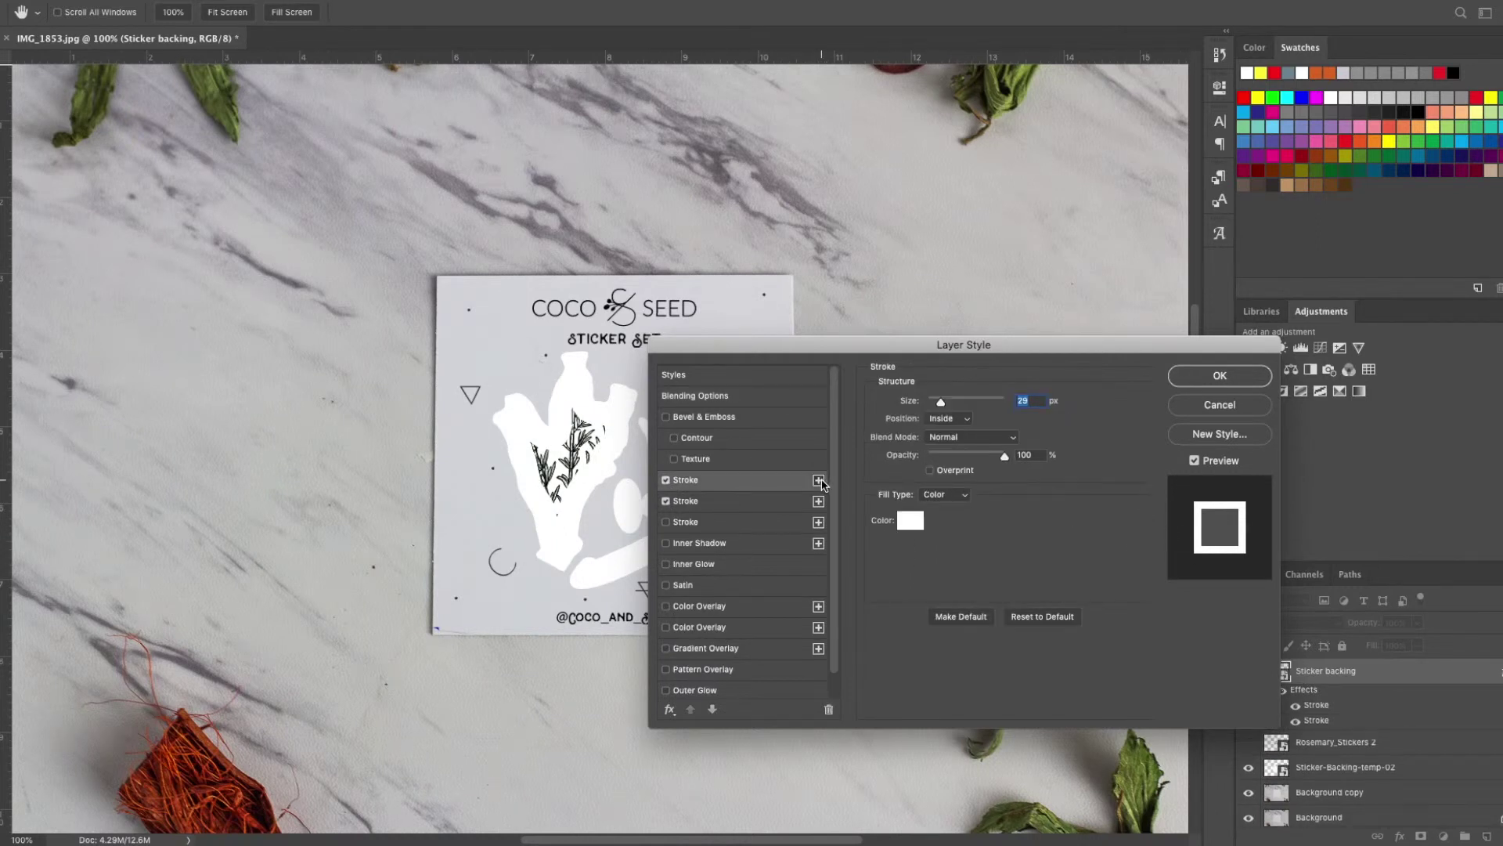
left_click(912, 520)
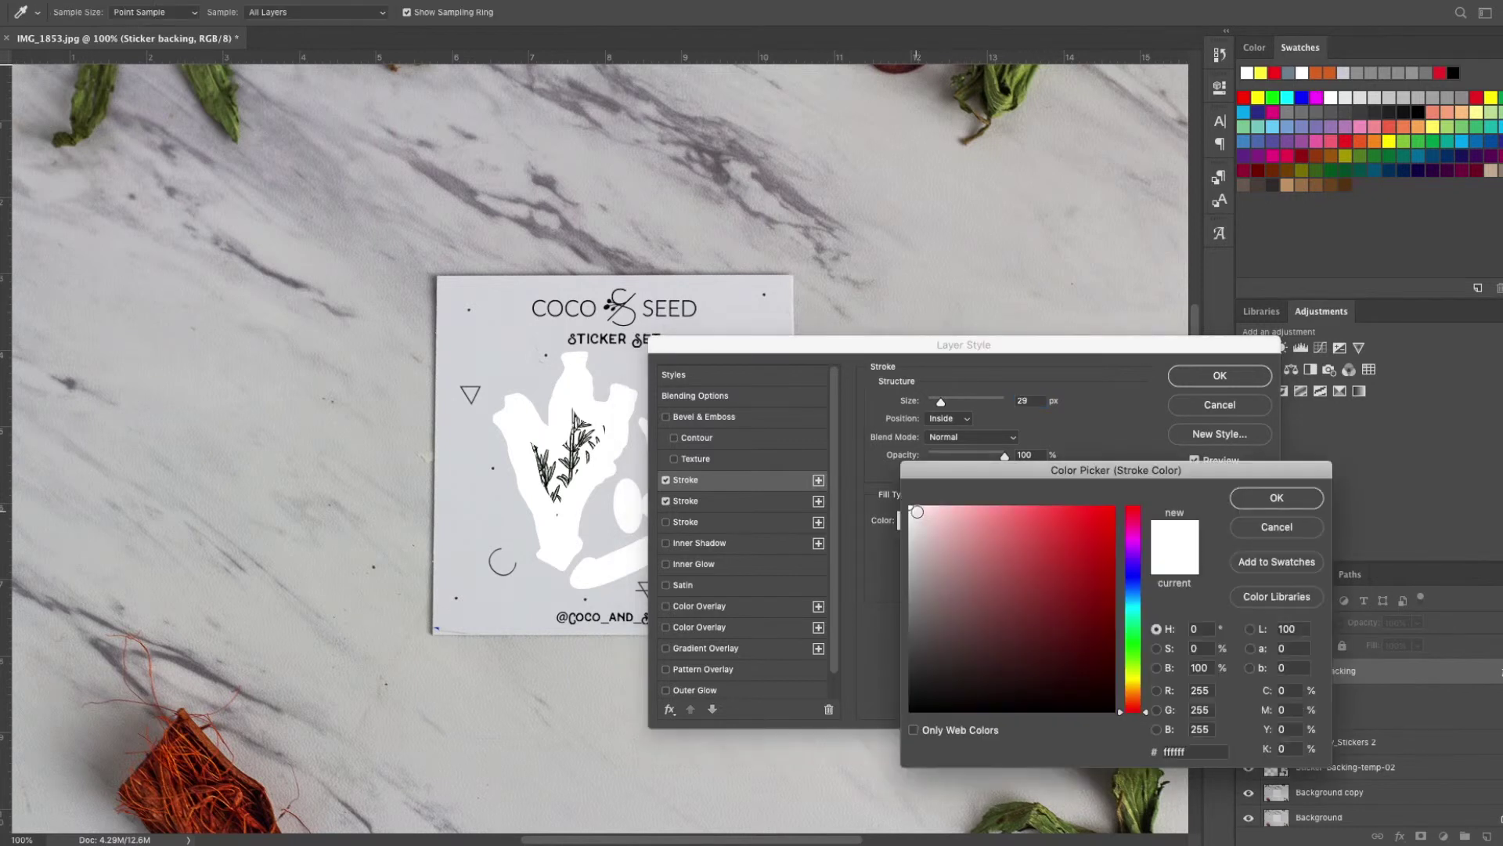
mouse_move(917, 514)
left_mouse_down()
mouse_move(981, 533)
mouse_move(885, 496)
left_mouse_up()
left_click_drag(1197, 750, 1171, 749)
left_click(1277, 498)
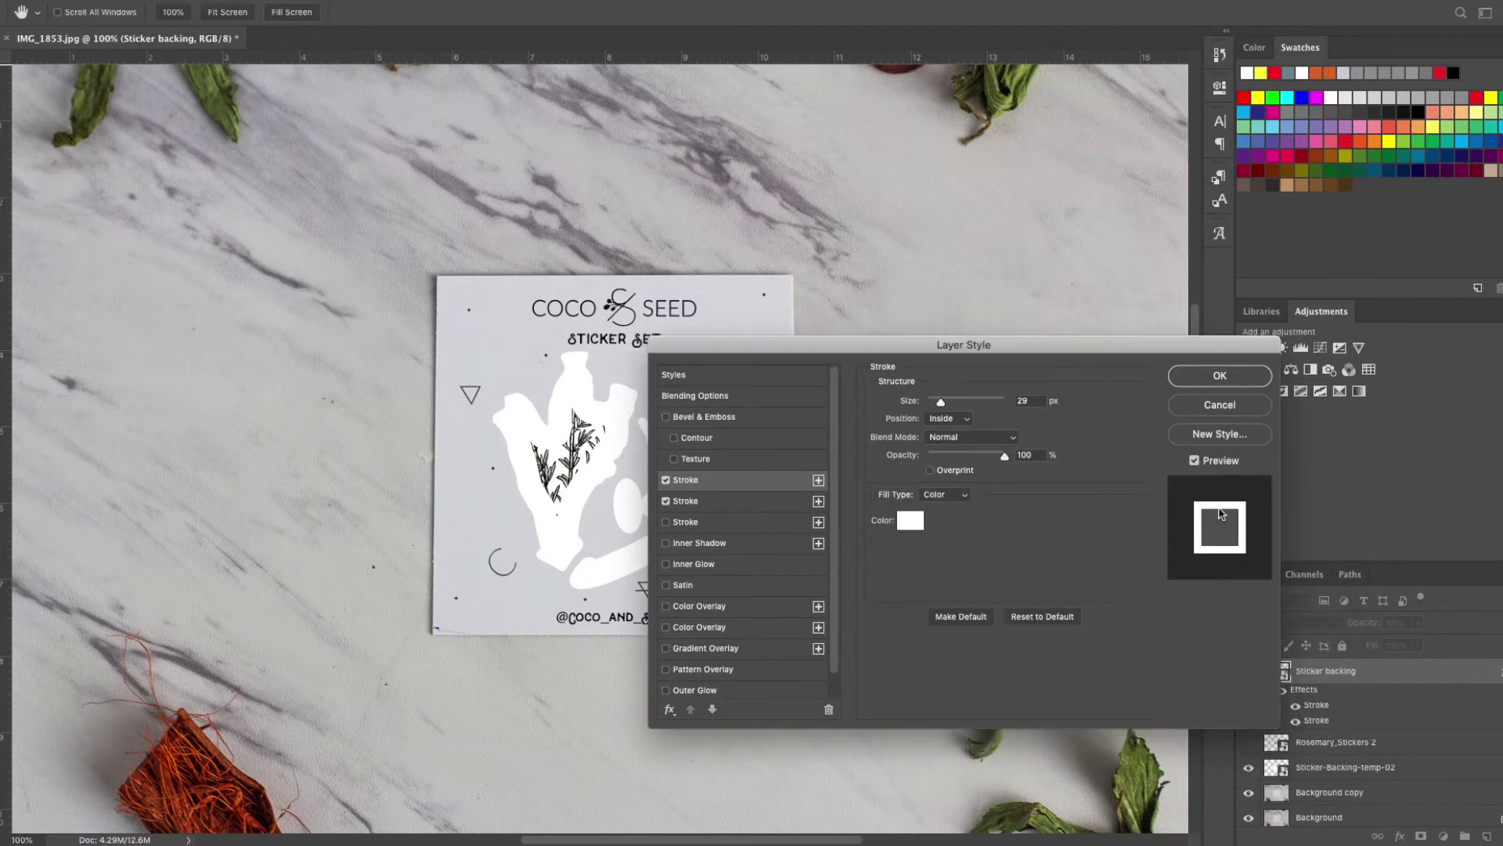
left_click(1220, 376)
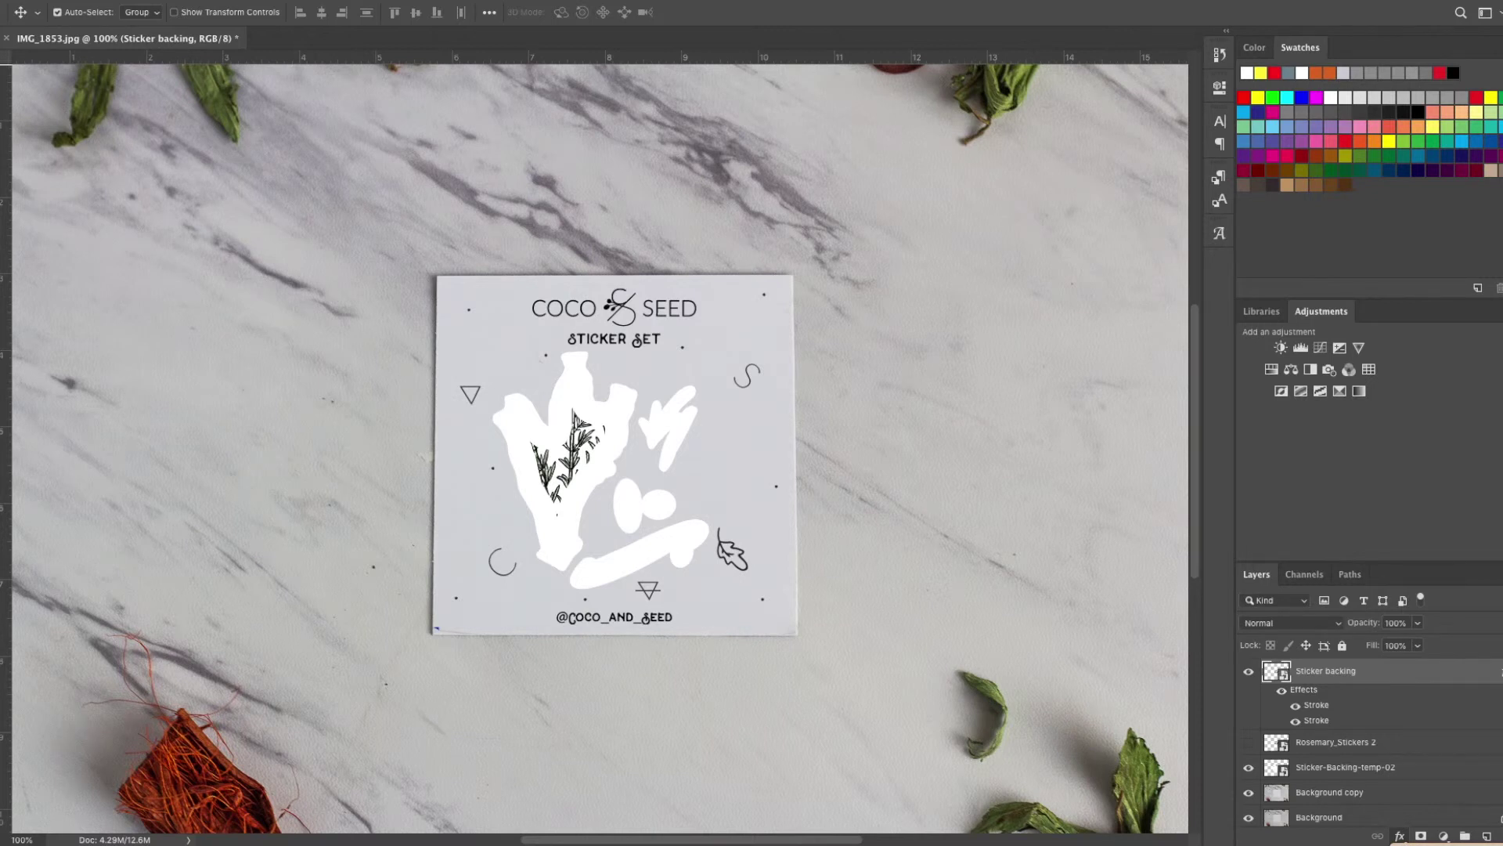
Add a white Color Overlay to the Sticker backing layer and collapse its effects list
double_click(1375, 669)
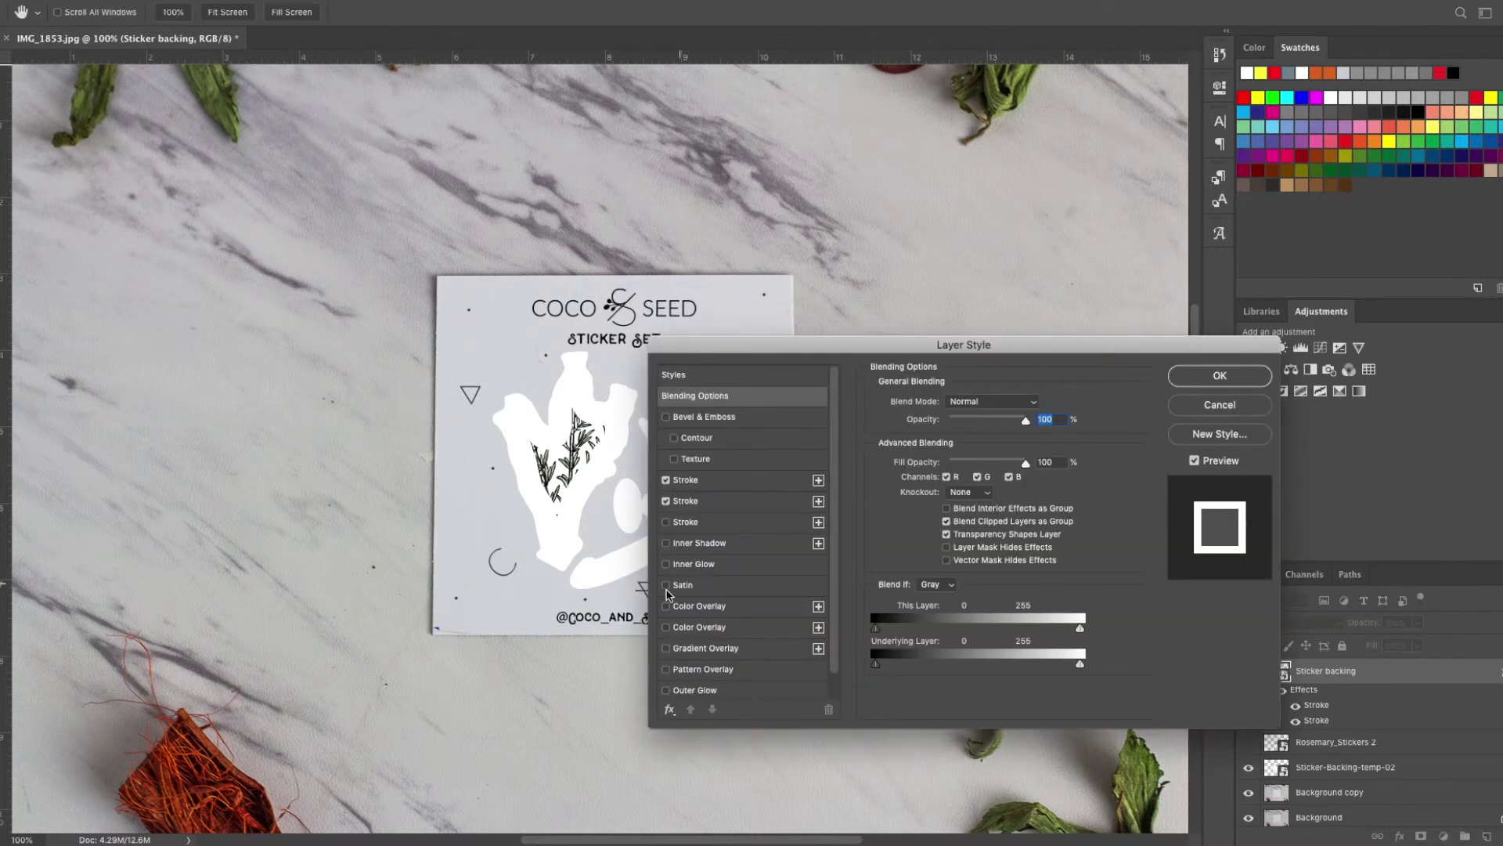
left_click_drag(763, 352, 876, 325)
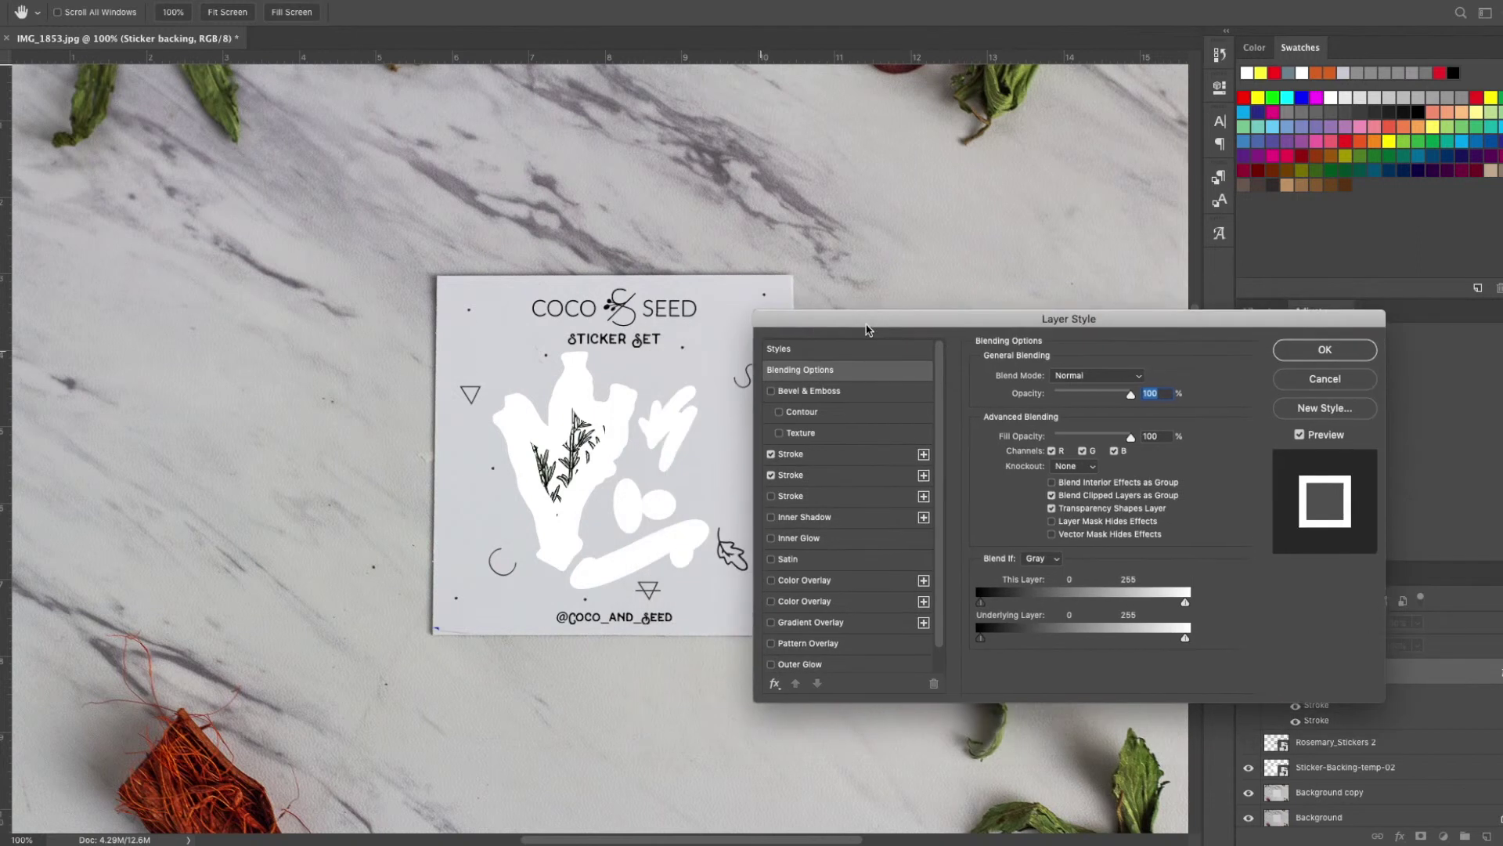
left_click(778, 579)
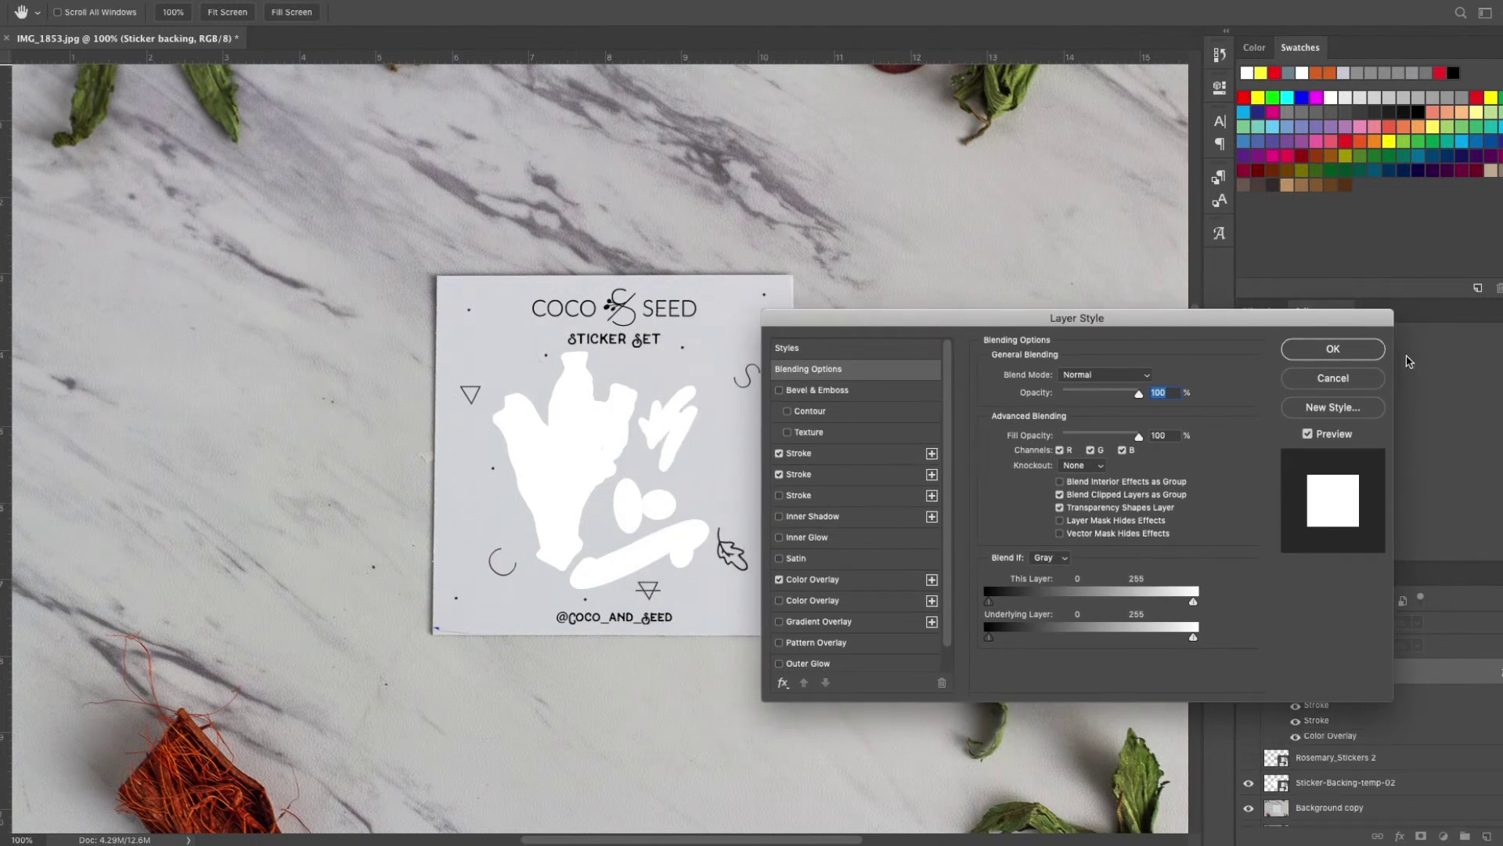
left_click(1336, 354)
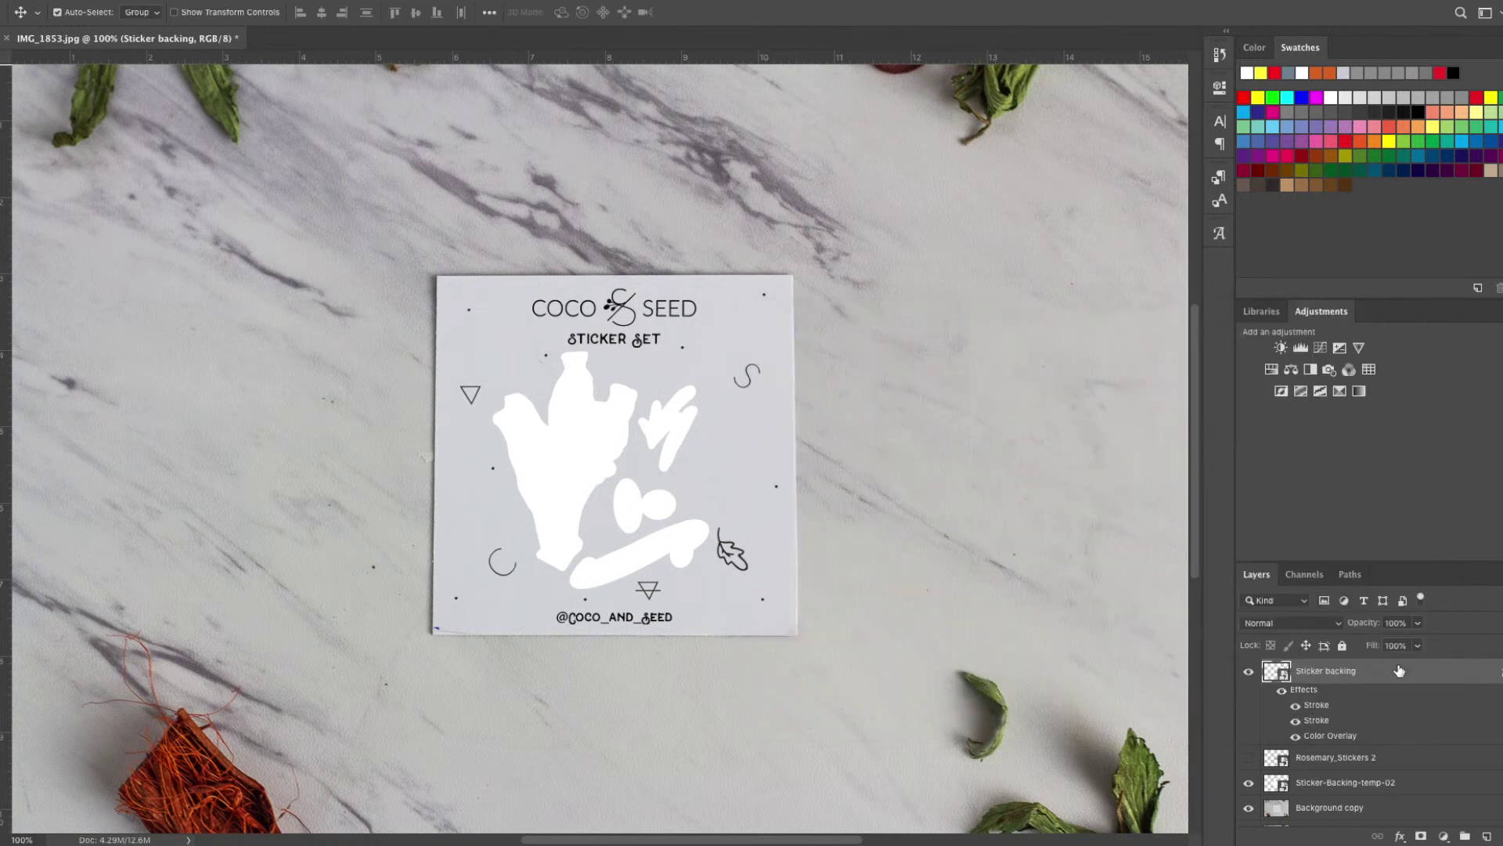
left_click(1493, 670)
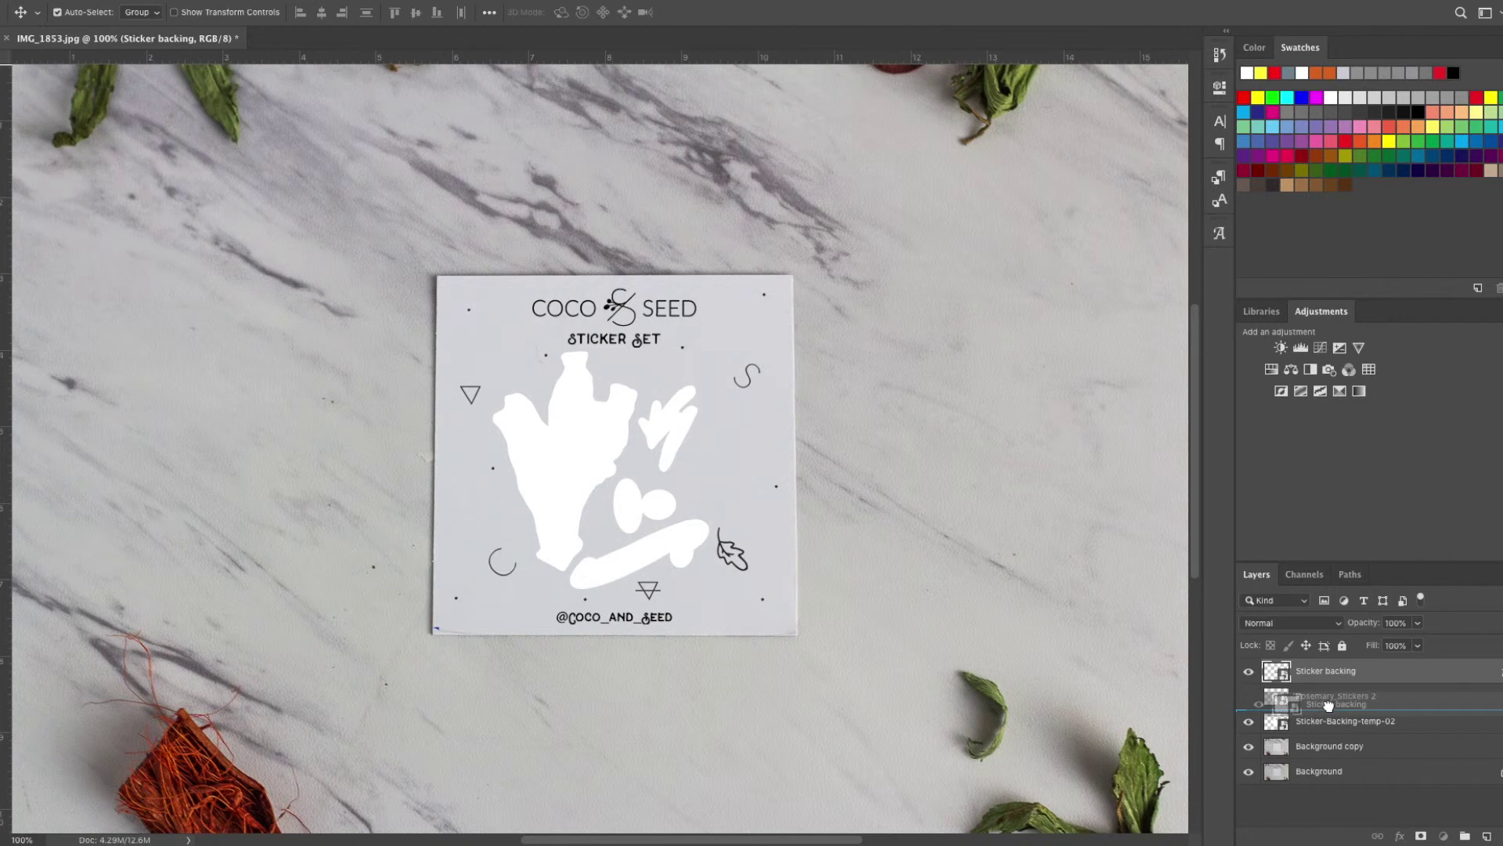
Move Sticker backing below Rosemary_Stickers 2 and compare the card with and without stickers
left_click_drag(1320, 677, 1333, 707)
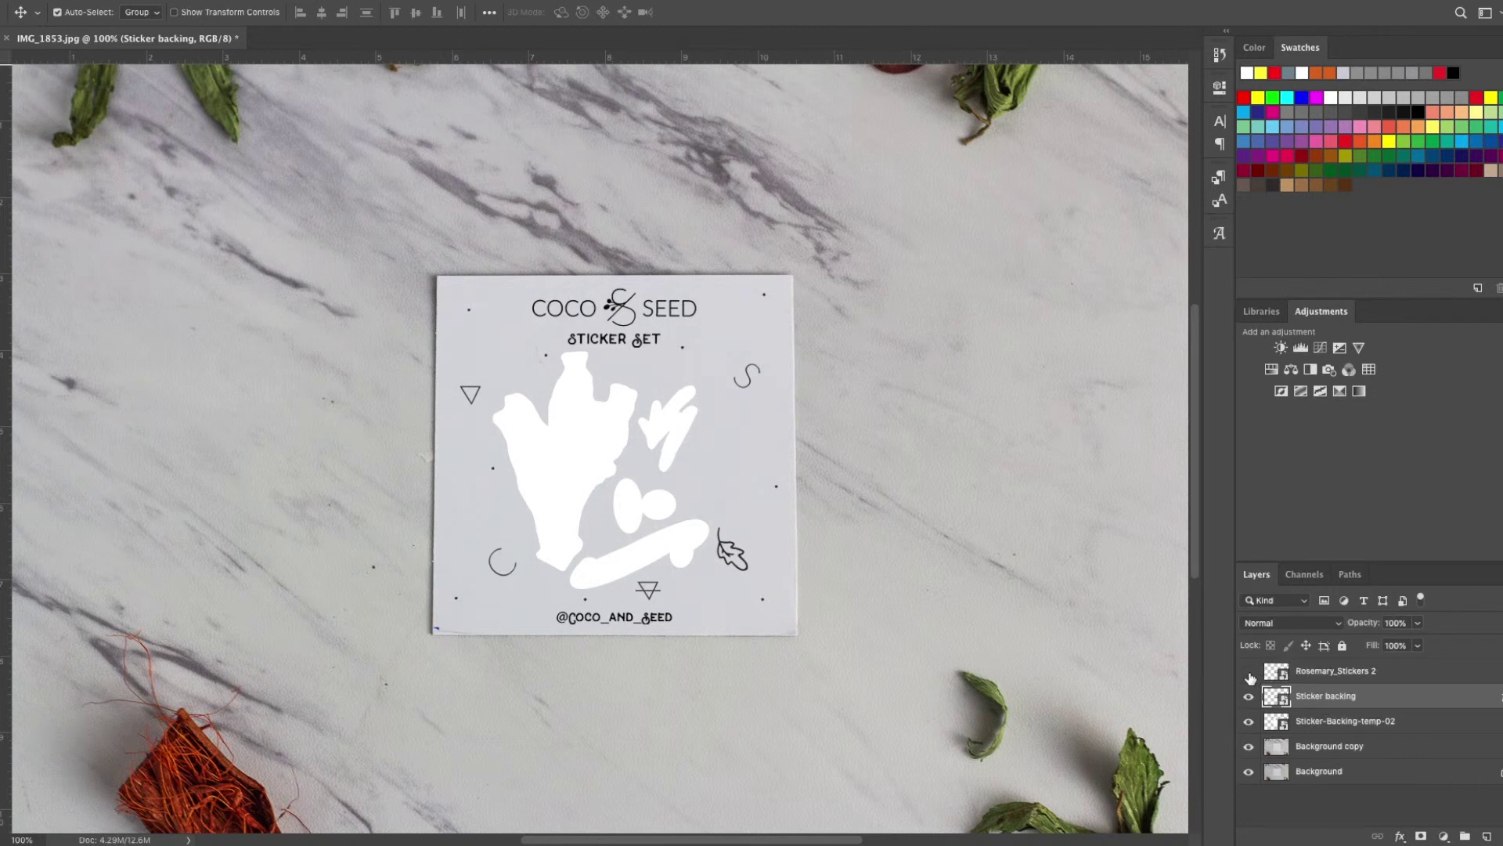
left_click(1250, 670)
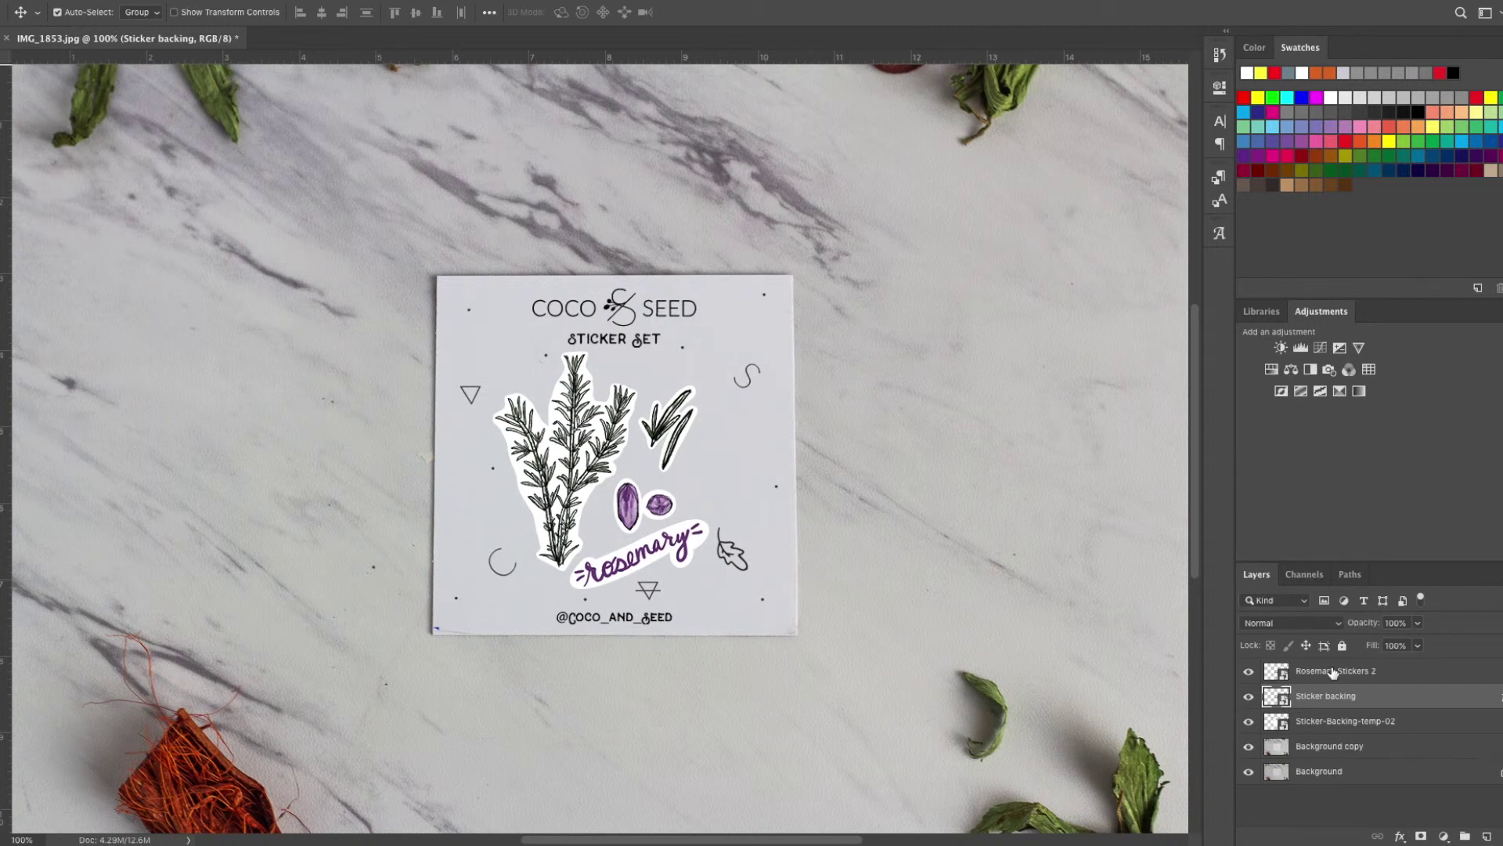
left_click(1247, 672)
left_click(1326, 672)
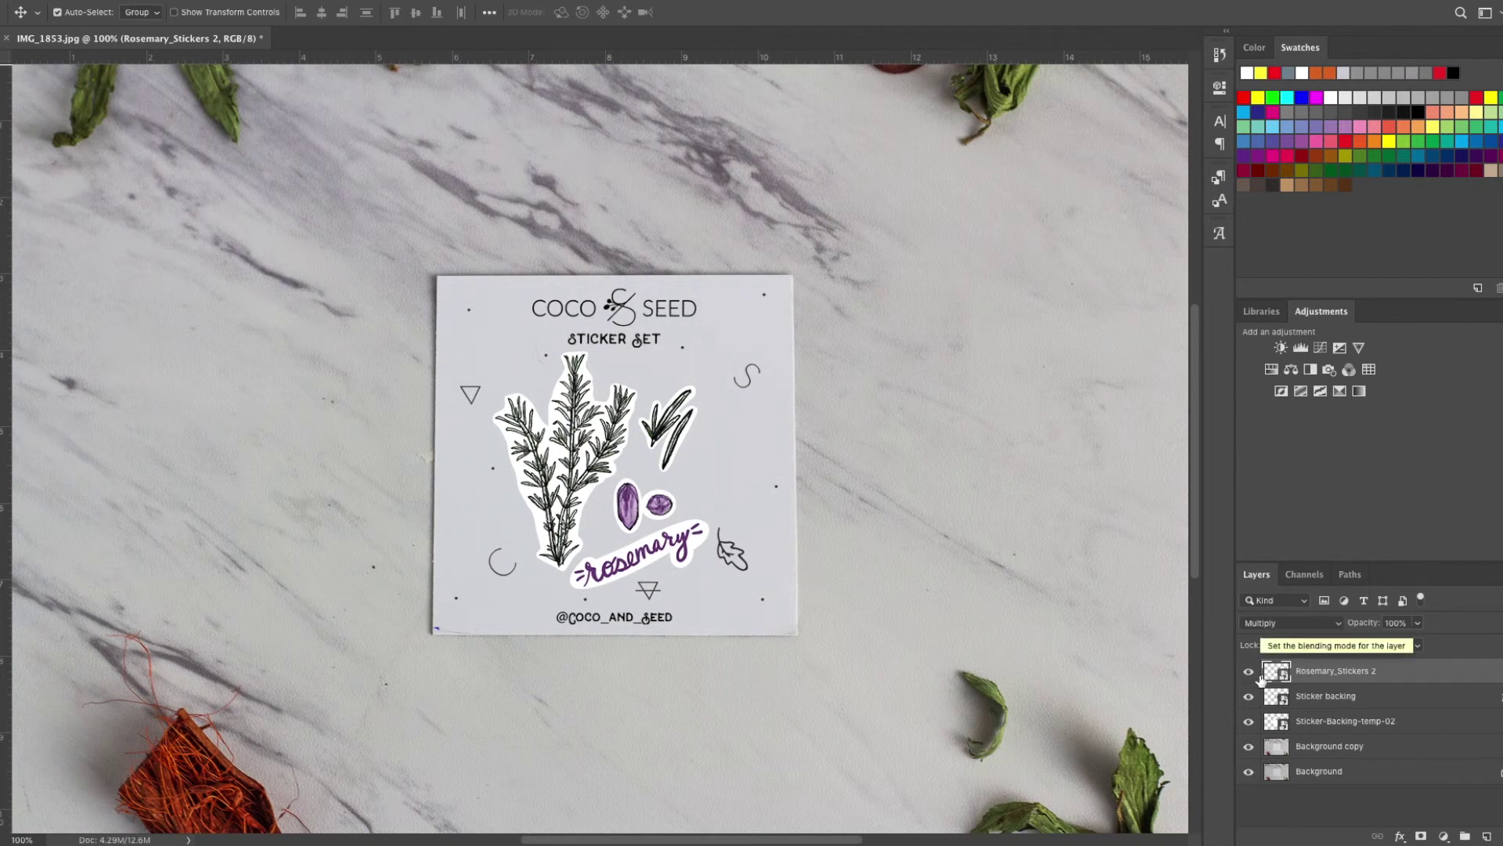
Lower the Sticker backing opacity to 40% and show the rosemary stickers again
left_click(1326, 697)
left_click(1248, 672)
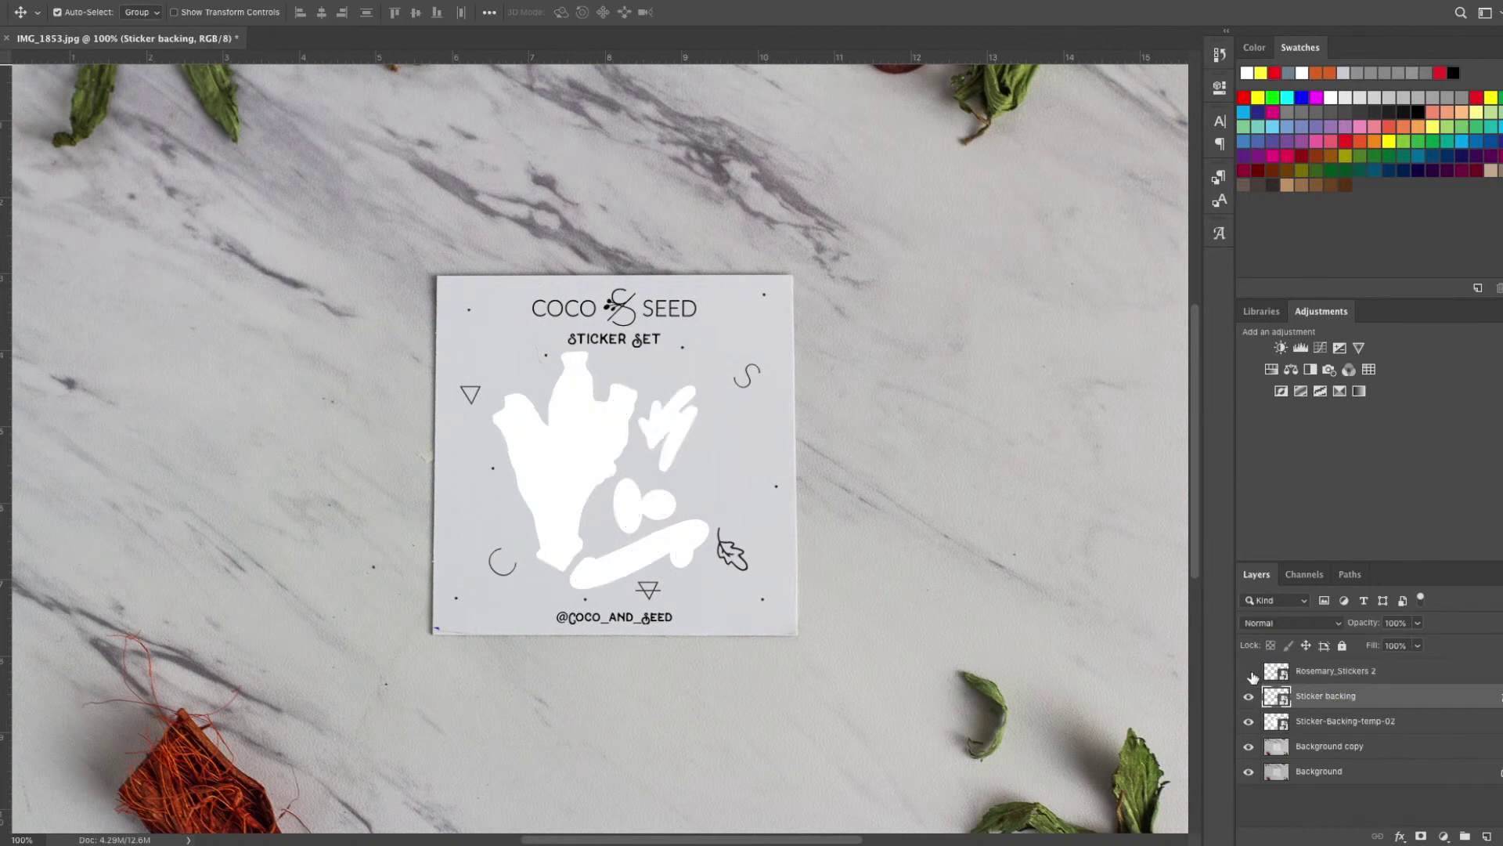
left_click(1418, 623)
left_click_drag(1416, 645, 1383, 648)
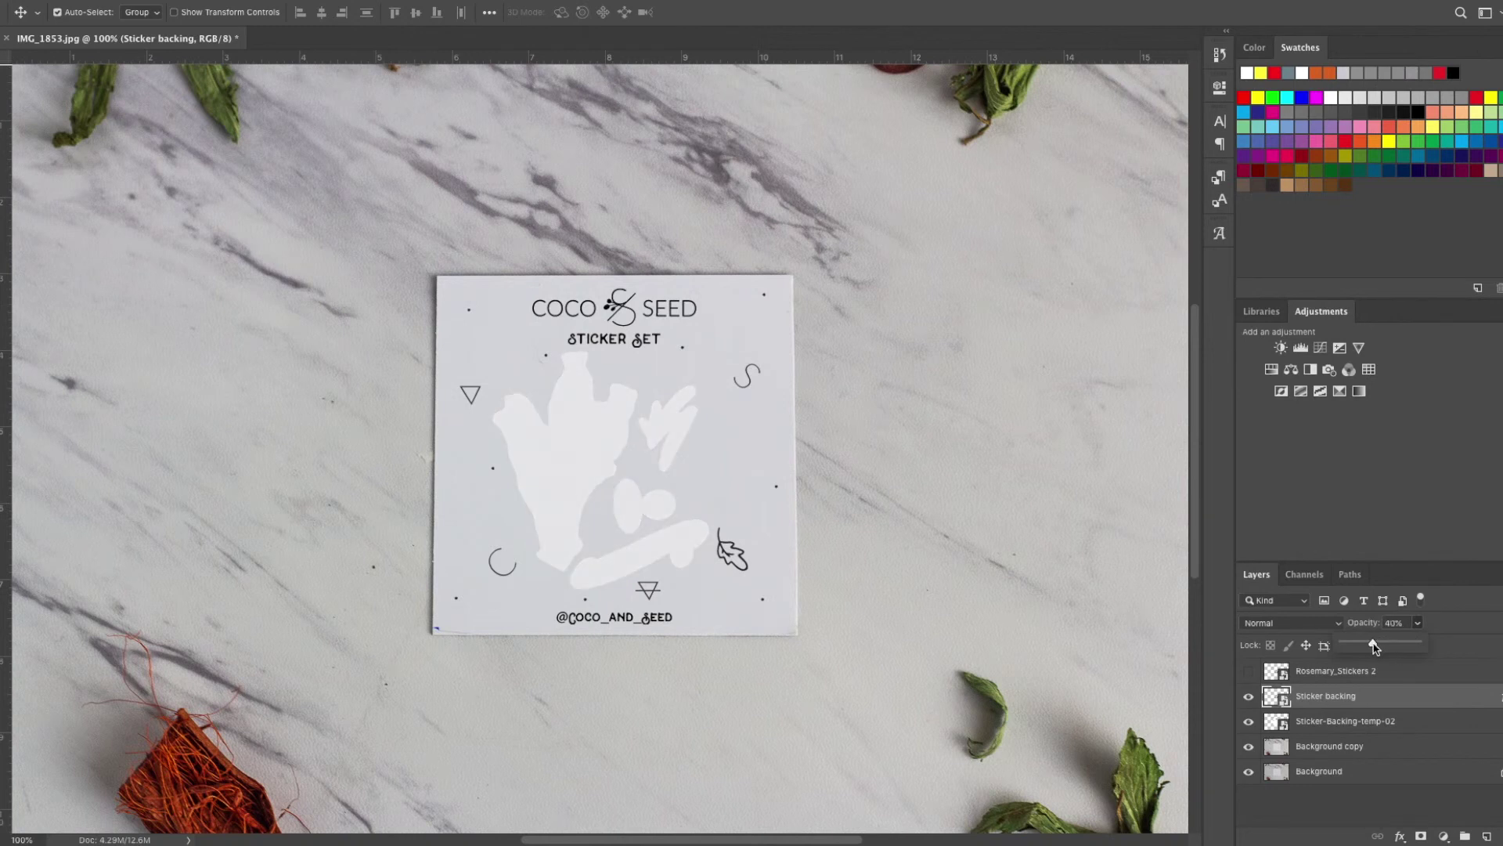
left_click(1251, 672)
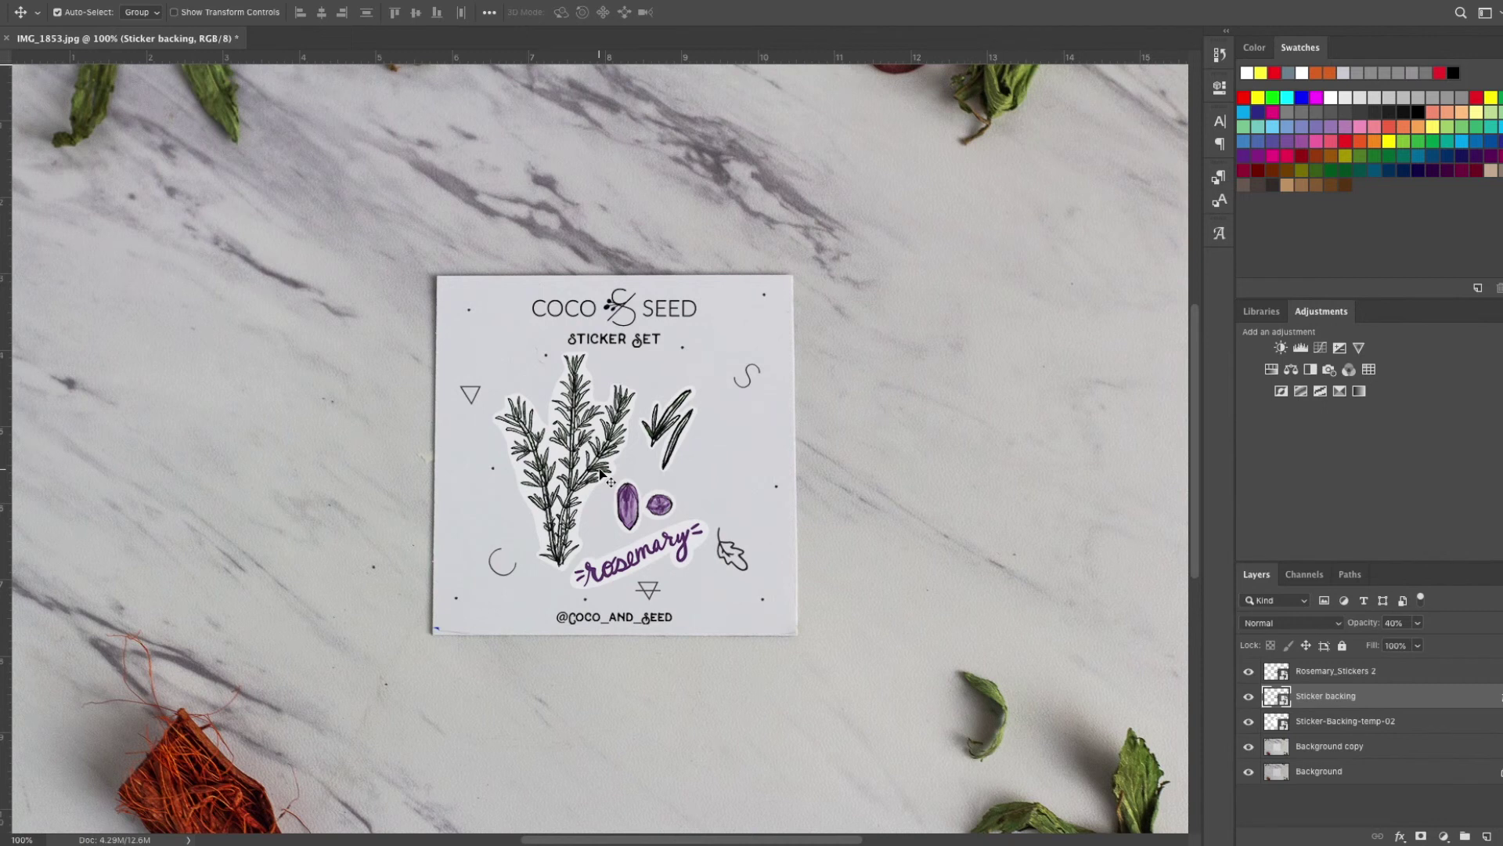
Zoom out to 66.7% and deselect layers to view the finished mockup
key("ctrl+minus")
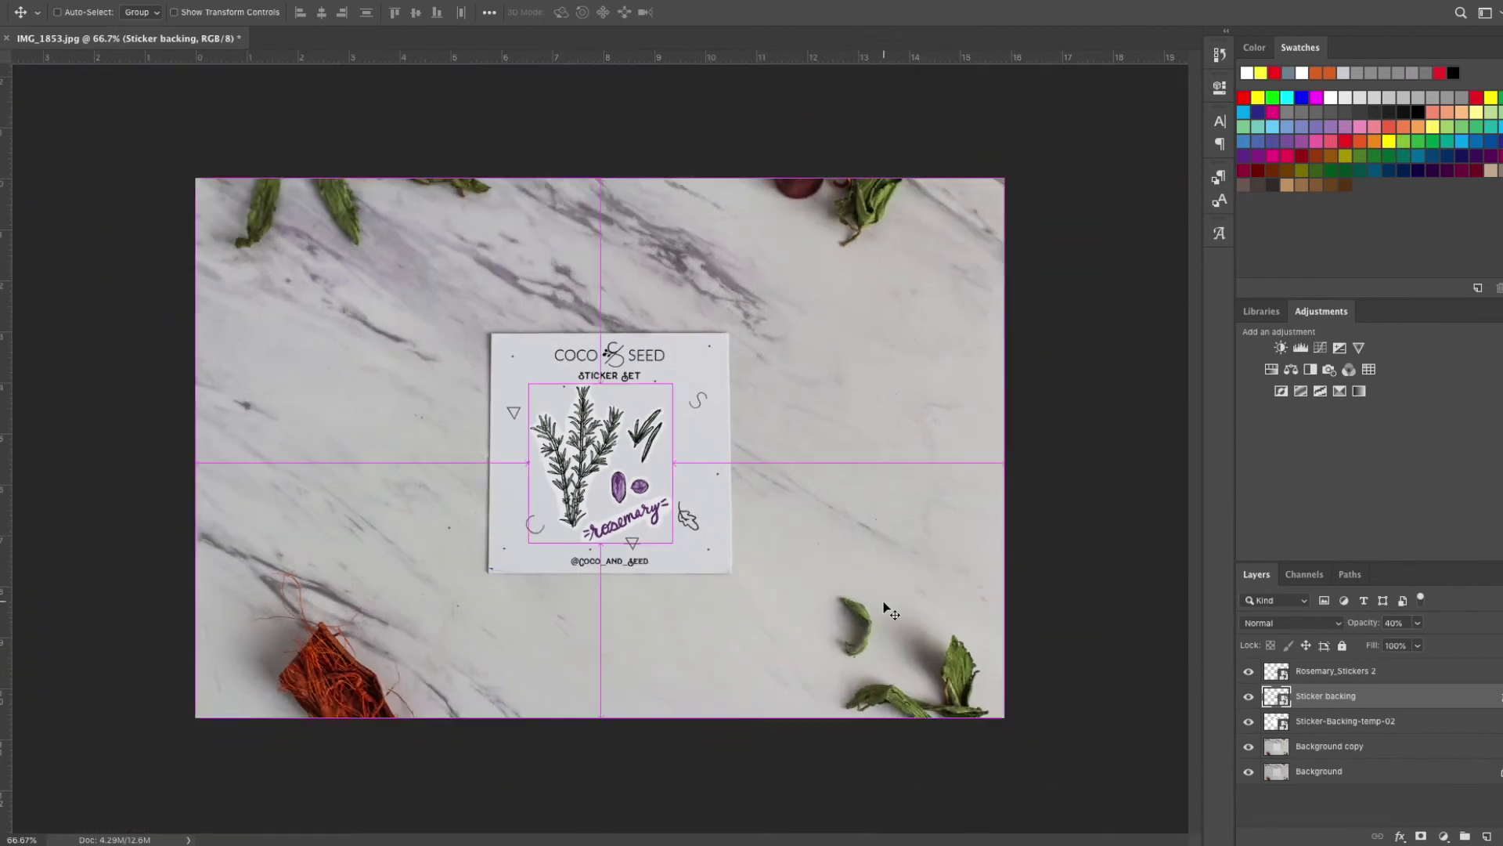
key("ctrl+plus")
key("ctrl+minus")
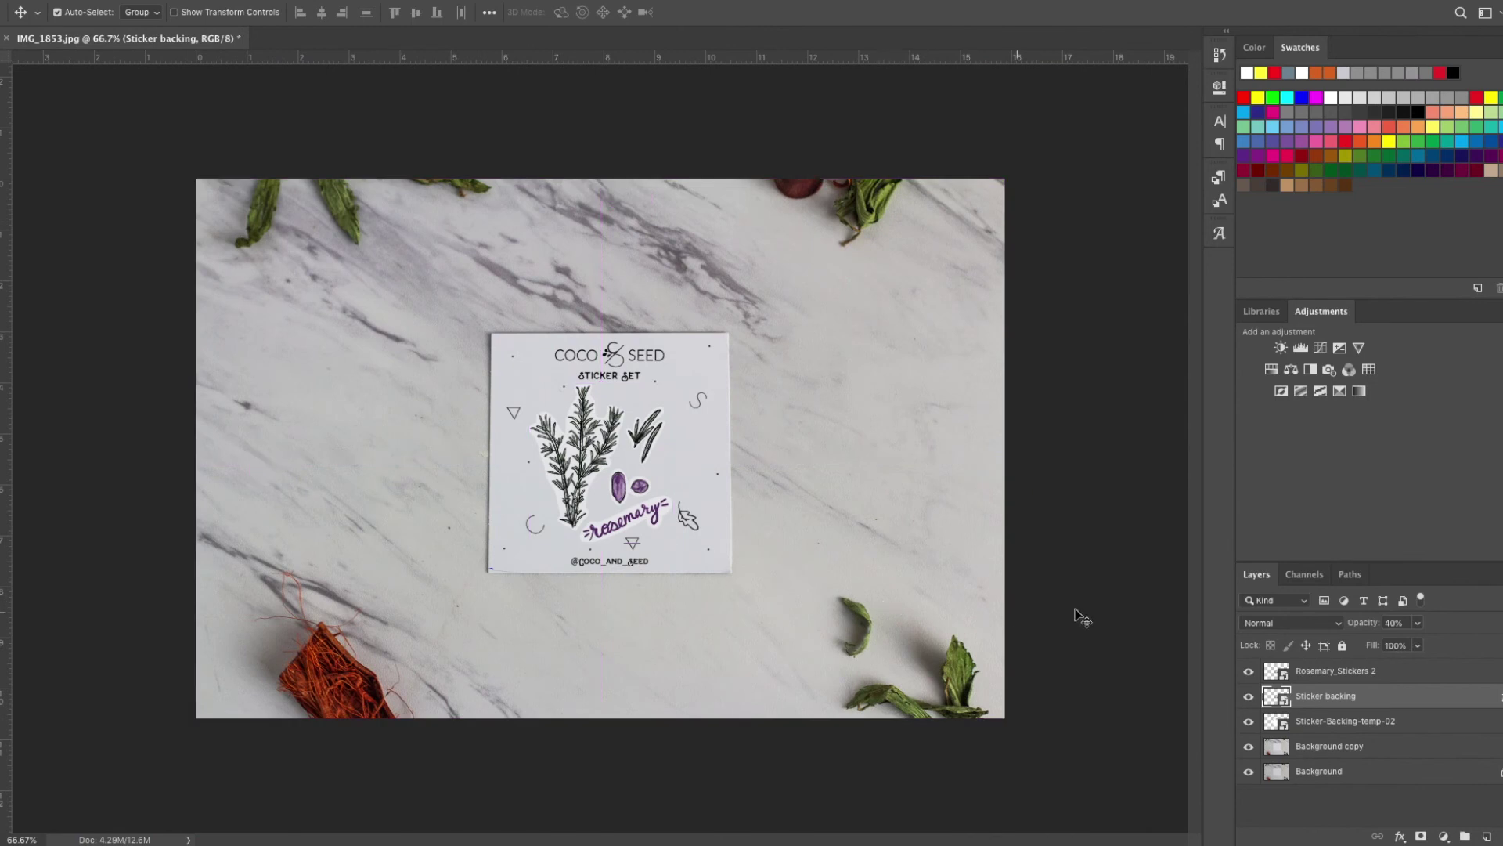
left_click(1086, 617)
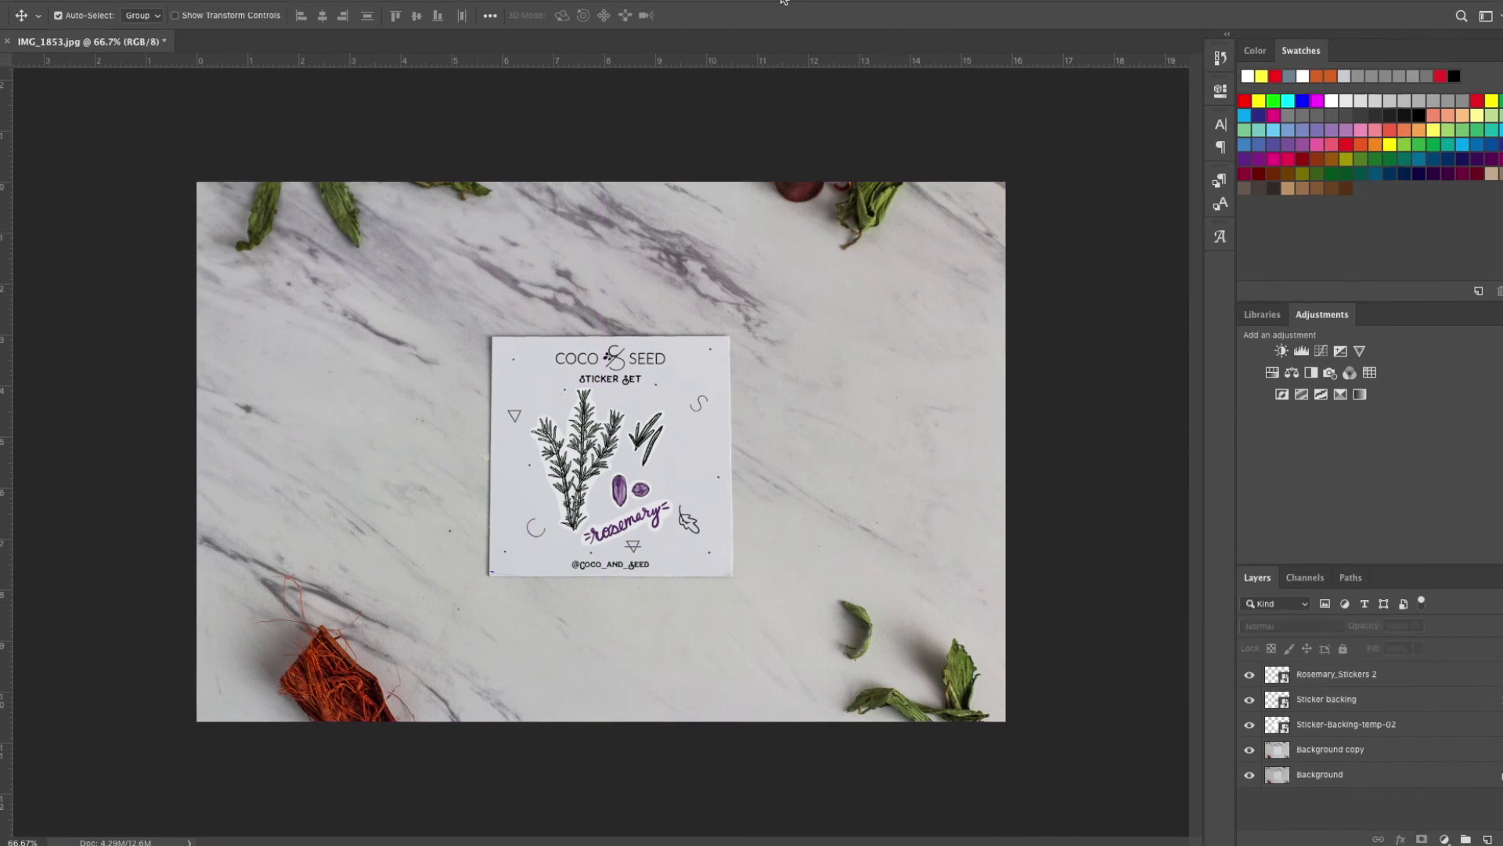